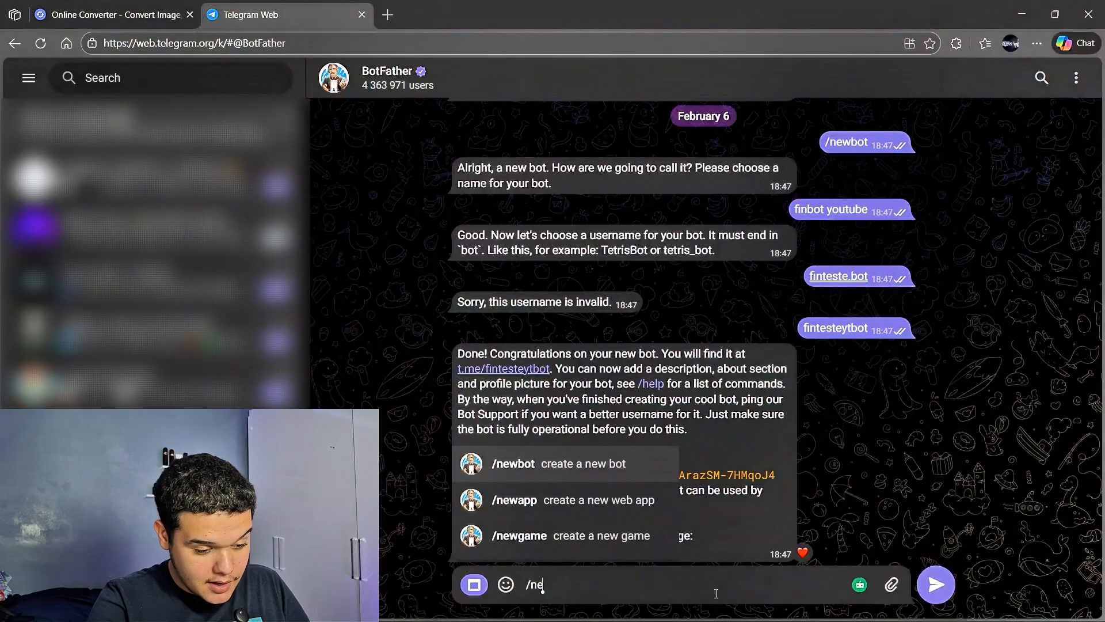
Step: Request a new bot from BotFather with /newbot and name it finbotyoutubeteste
key(Return)
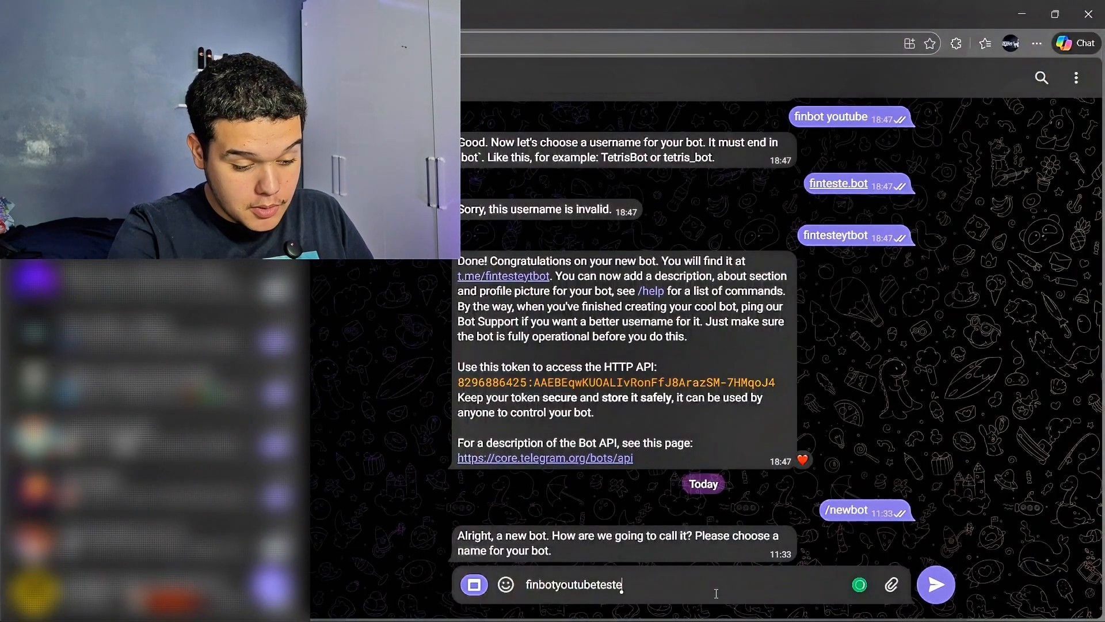
key(Return)
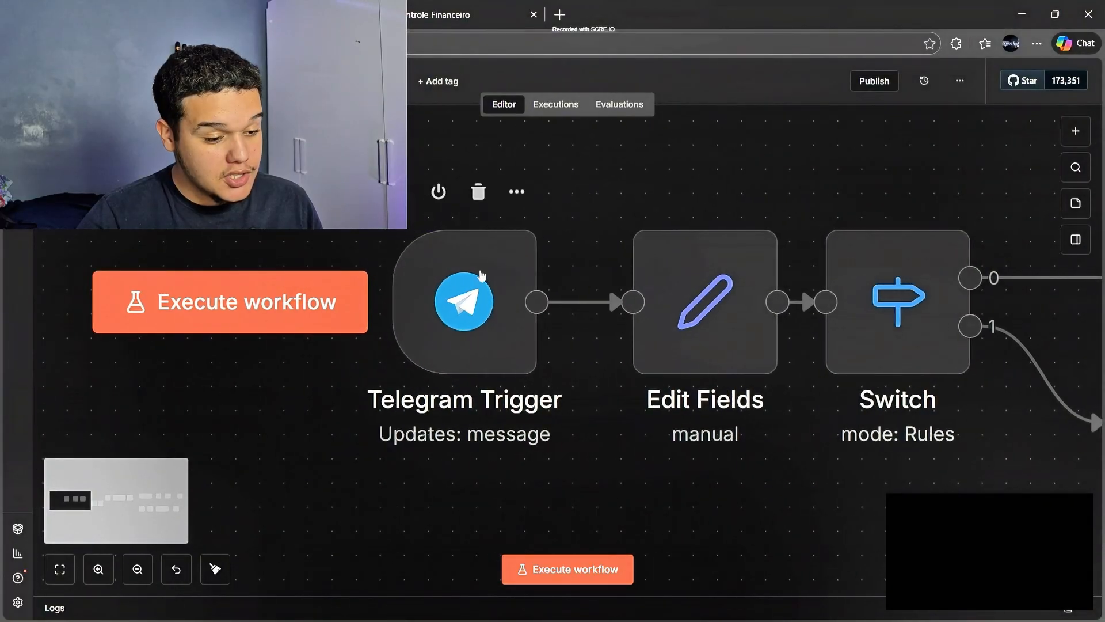
Step: Switch to the n8n workflow and examine the Telegram Trigger node's credential and trigger event settings
scroll(392, 362, down, 2)
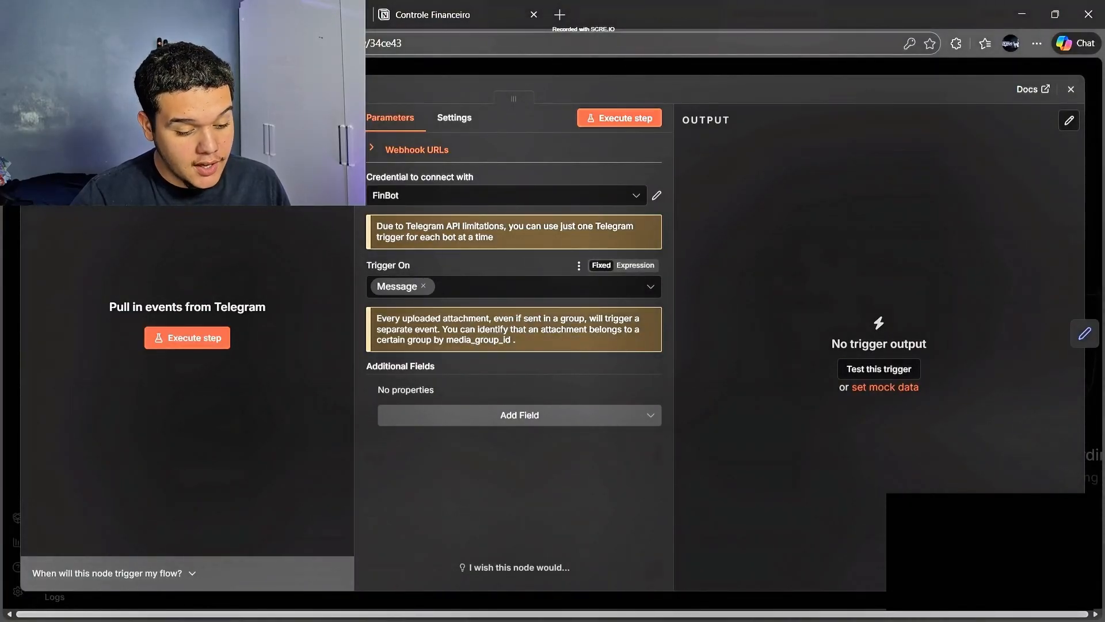
click(536, 287)
click(590, 554)
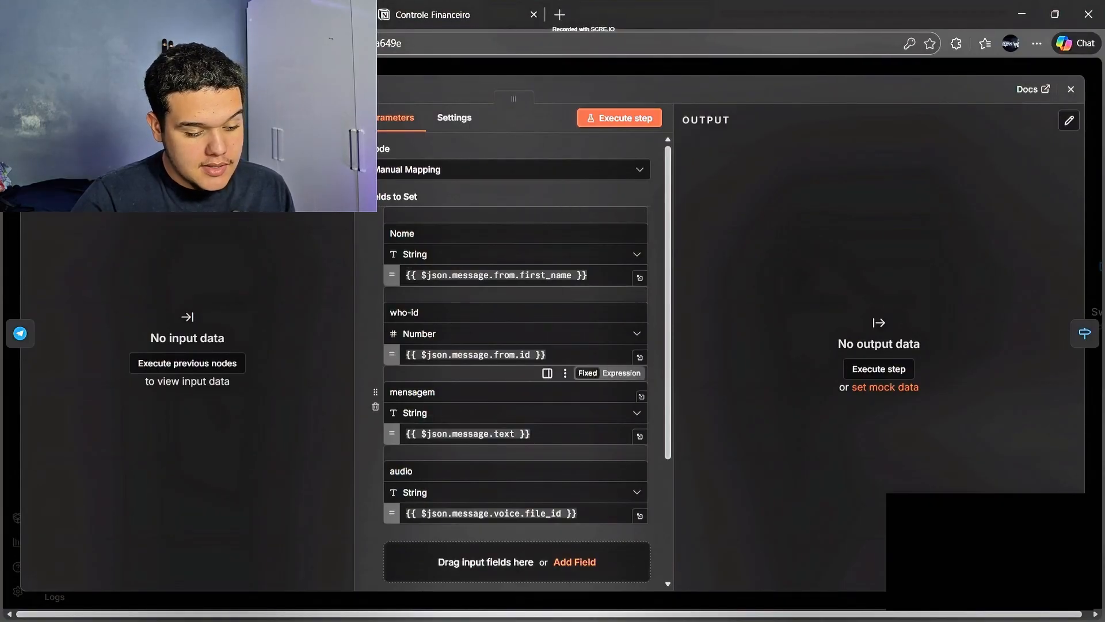
Step: Review the field mappings in the Edit Fields node and inspect the Switch node after it
scroll(518, 398, down, 2)
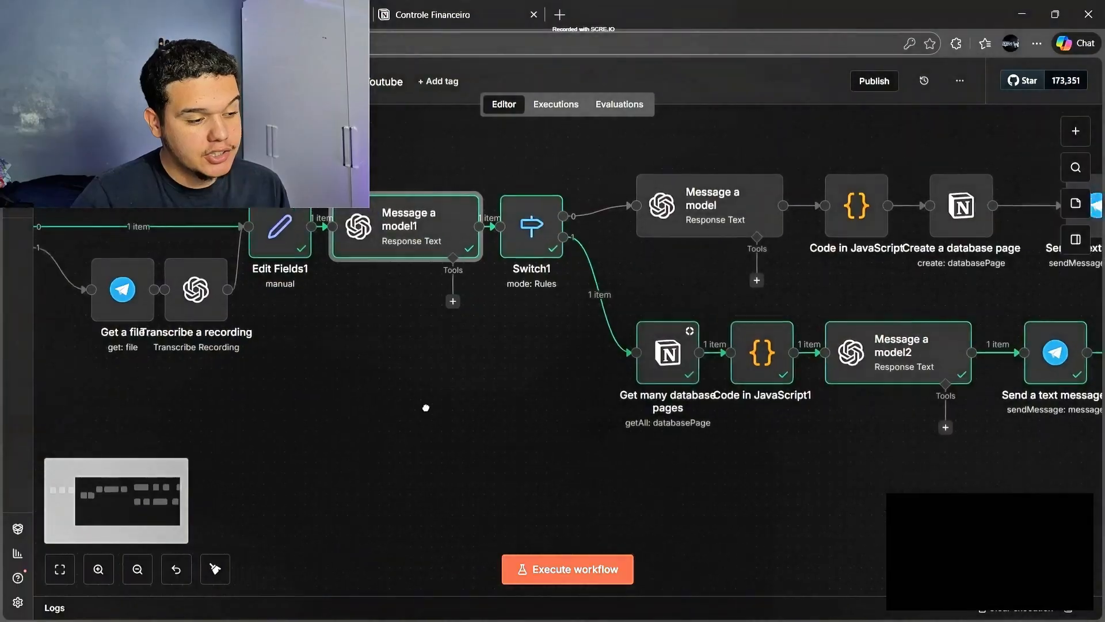
drag(424, 402, 889, 443)
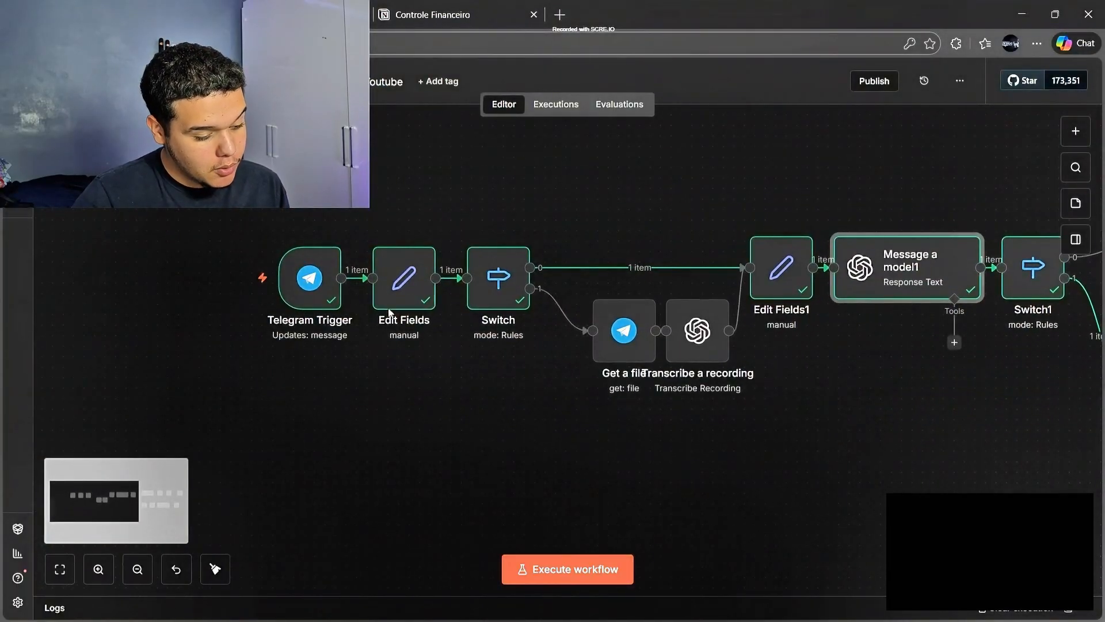
double_click(401, 287)
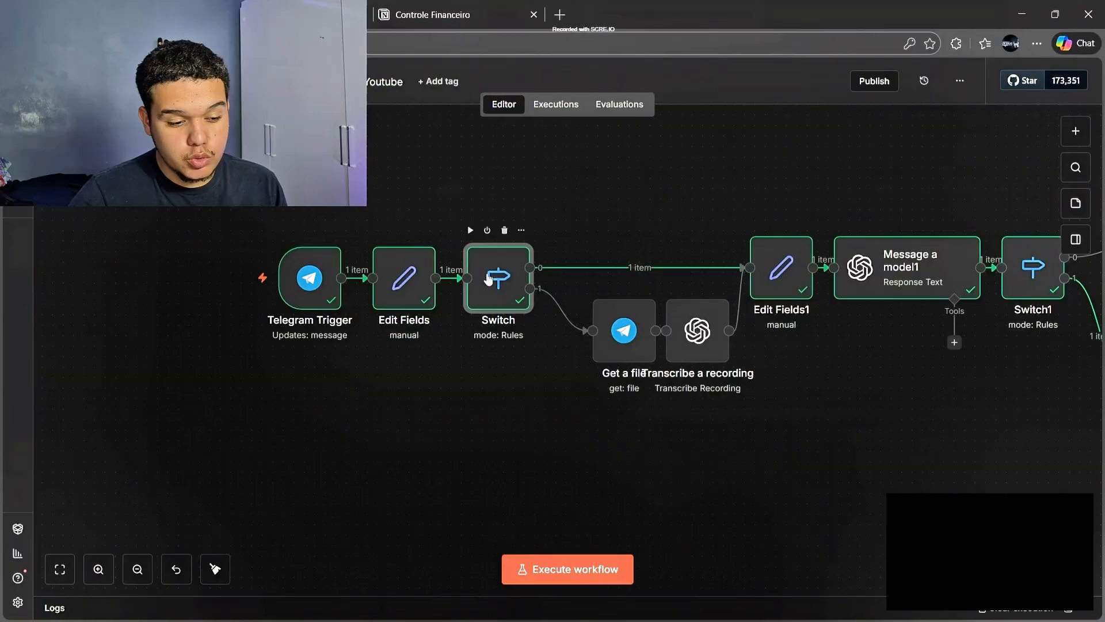
double_click(488, 278)
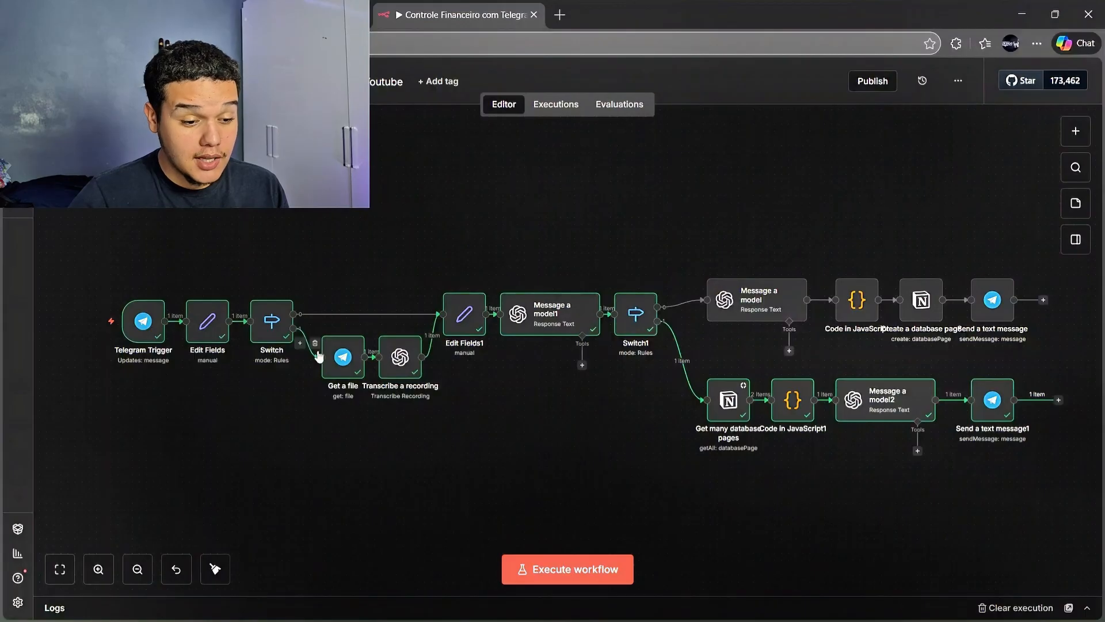
Step: Inspect the Get a file node and the text output of the Transcribe a recording node
key(Return)
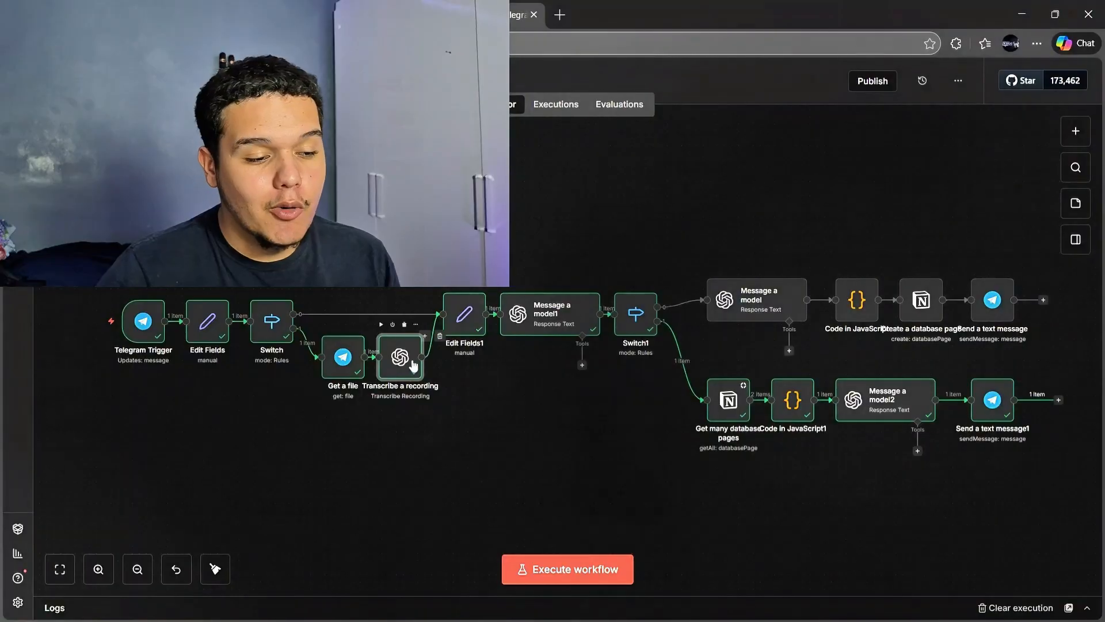
double_click(412, 361)
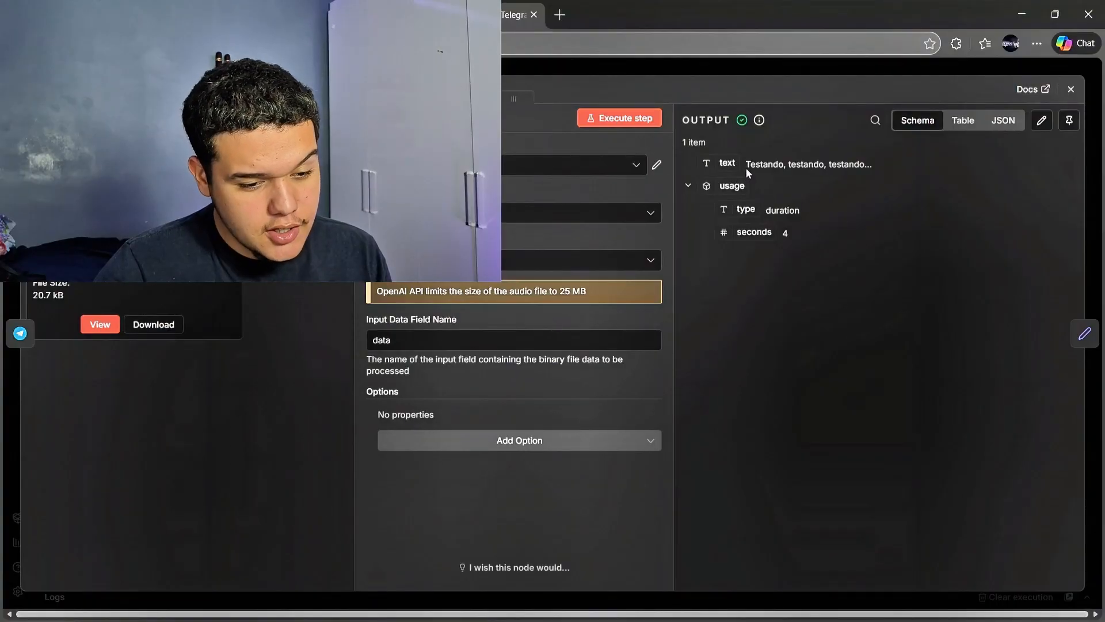
drag(763, 167, 877, 181)
click(875, 176)
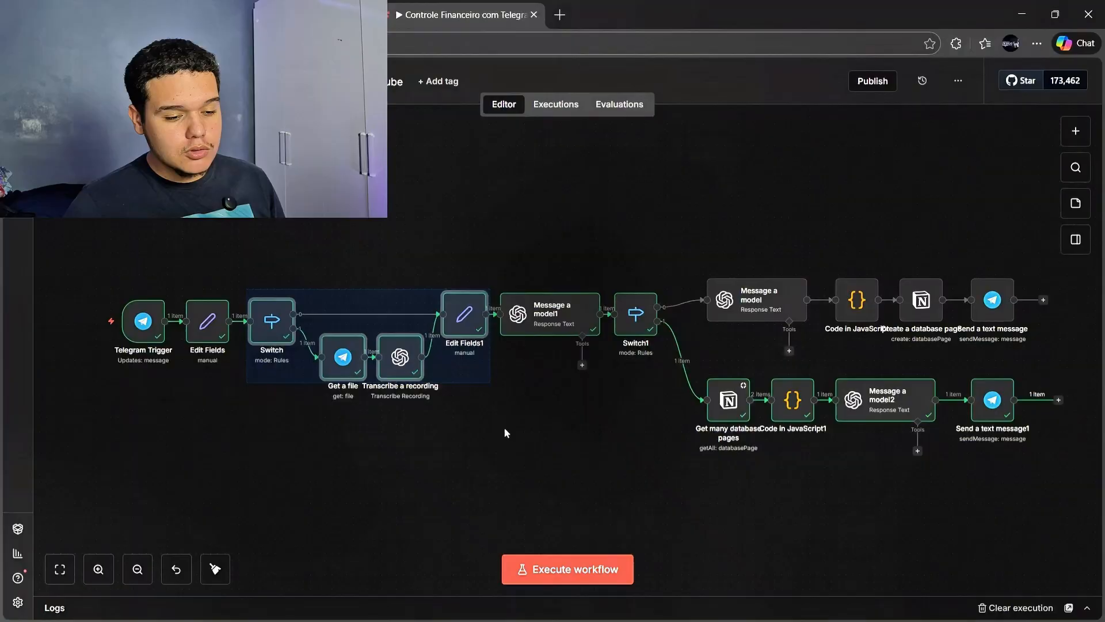
Step: Examine the expression in the Edit Fields1 node that combines the transcribed text and the typed message
double_click(464, 308)
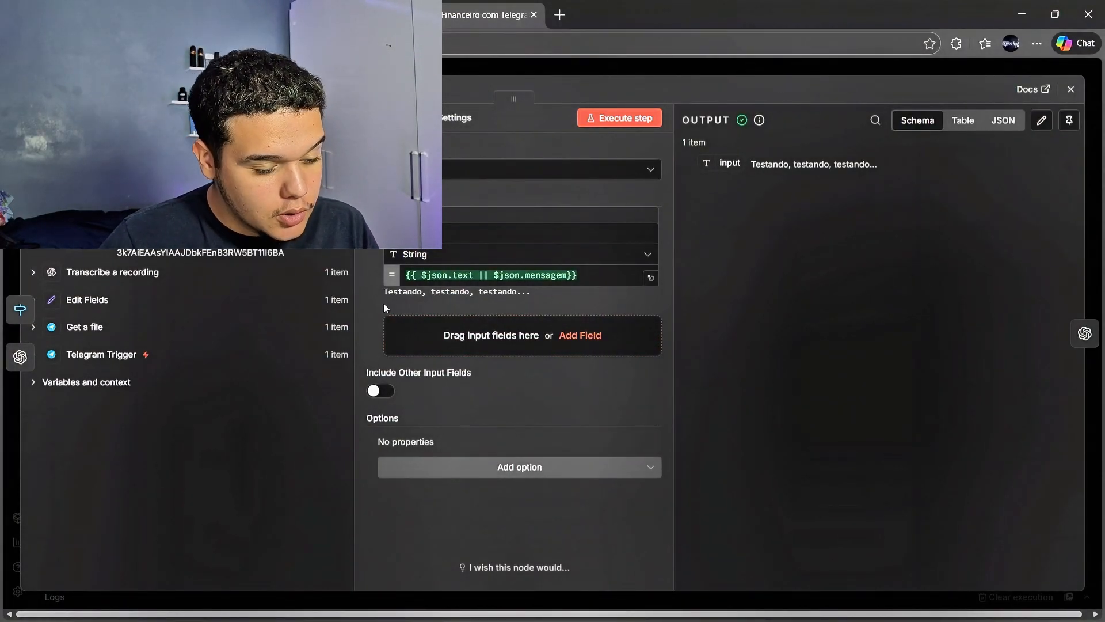
drag(406, 275, 567, 275)
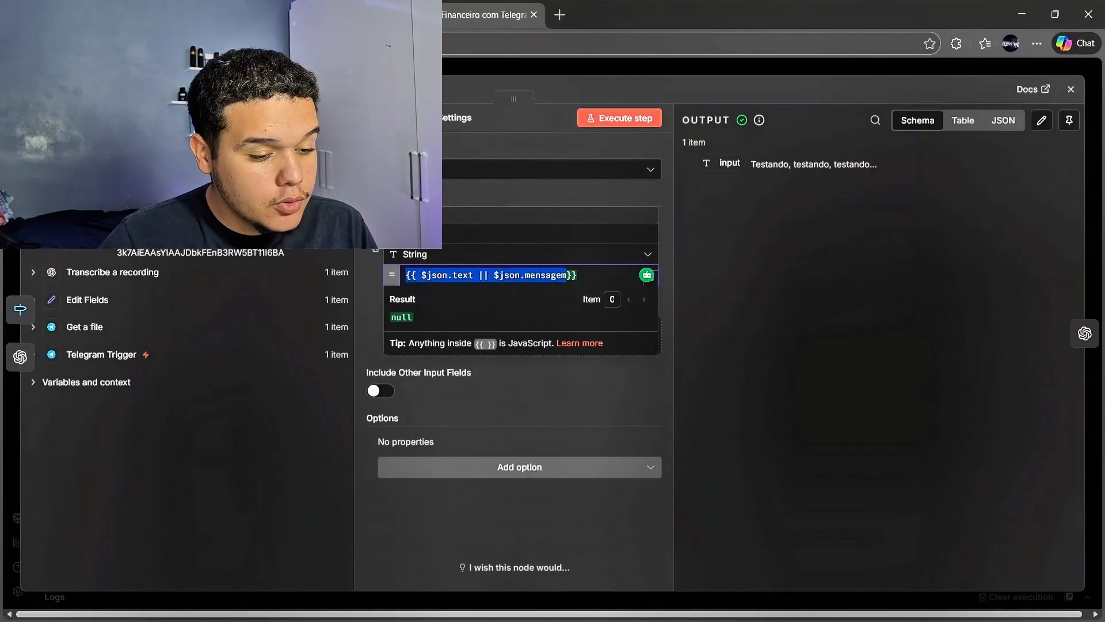
click(556, 275)
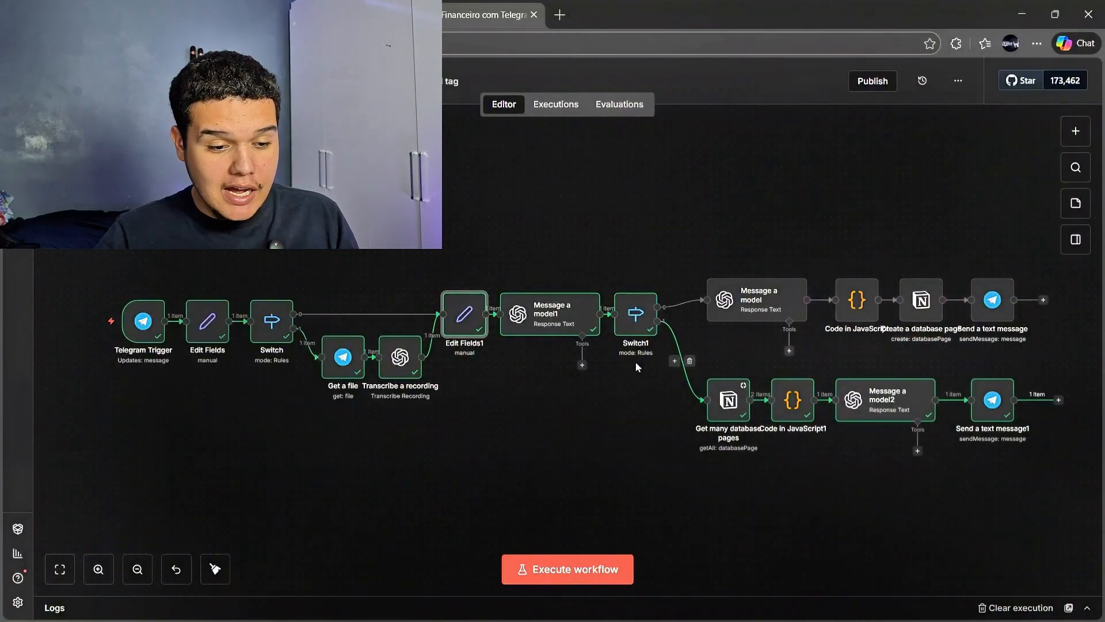
Step: Enlarge and read the intent-routing system prompt in the Message a model1 node, and inspect the Switch1 node
double_click(551, 318)
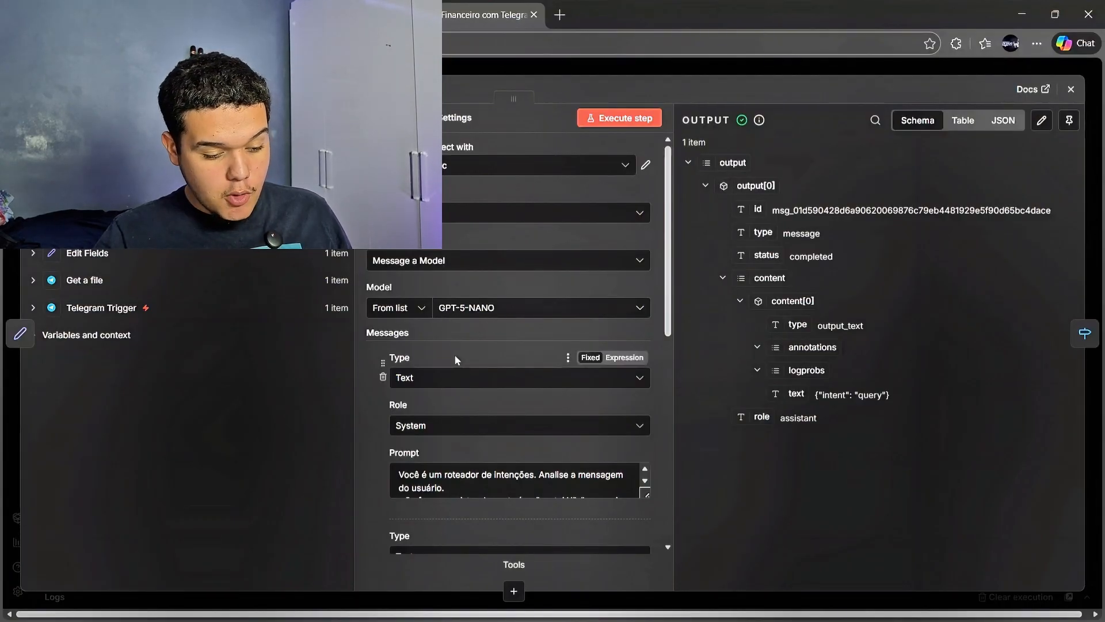
scroll(455, 360, down, 3)
drag(646, 358, 647, 454)
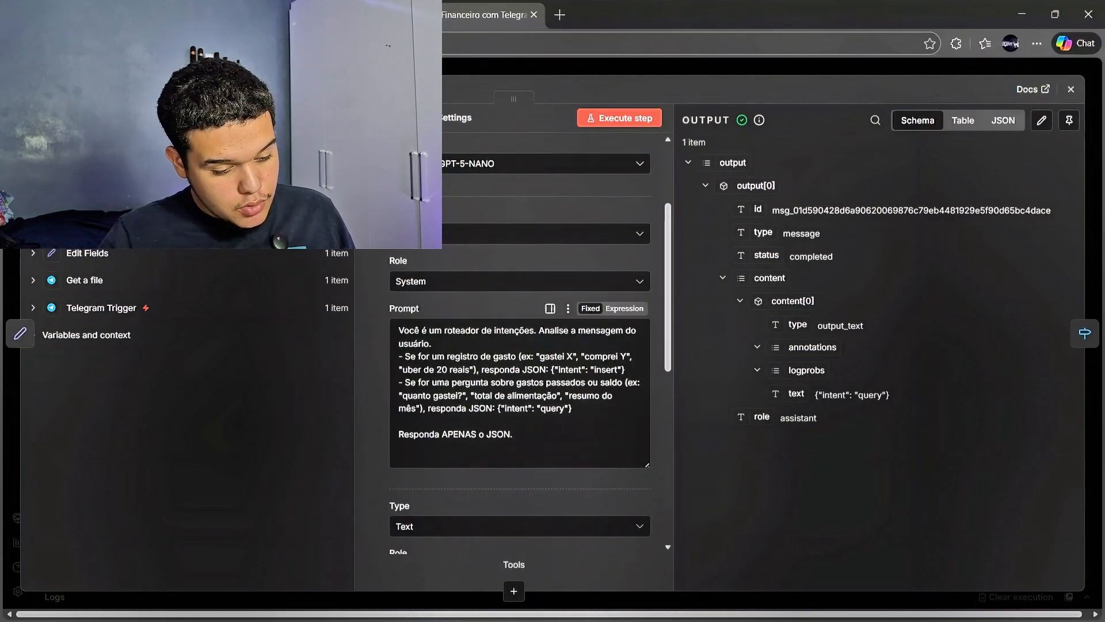
scroll(517, 403, down, 2)
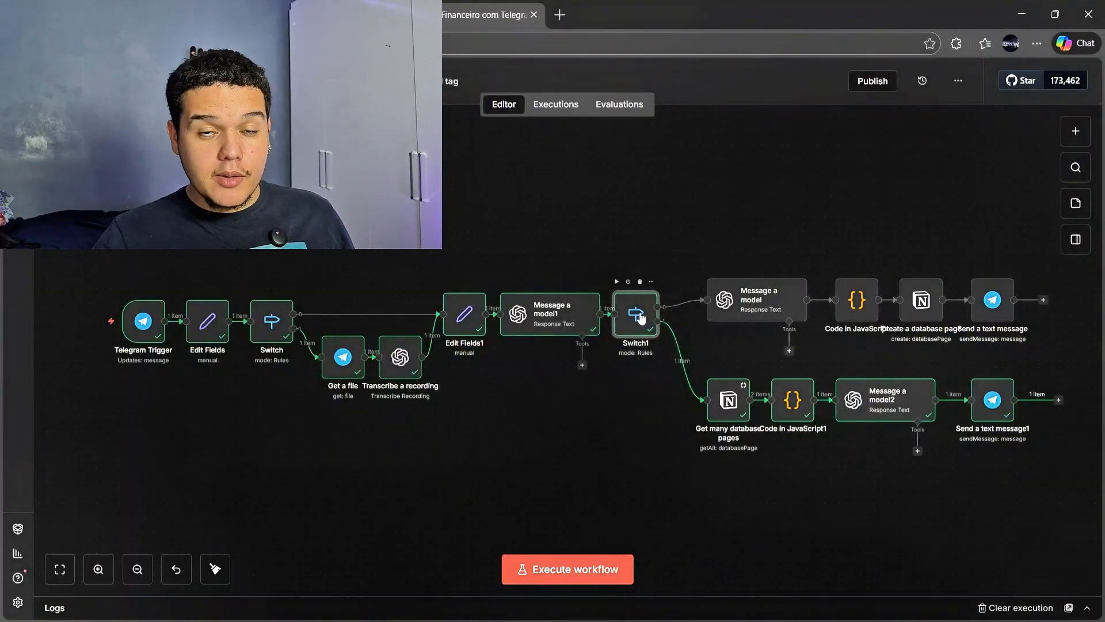
double_click(624, 318)
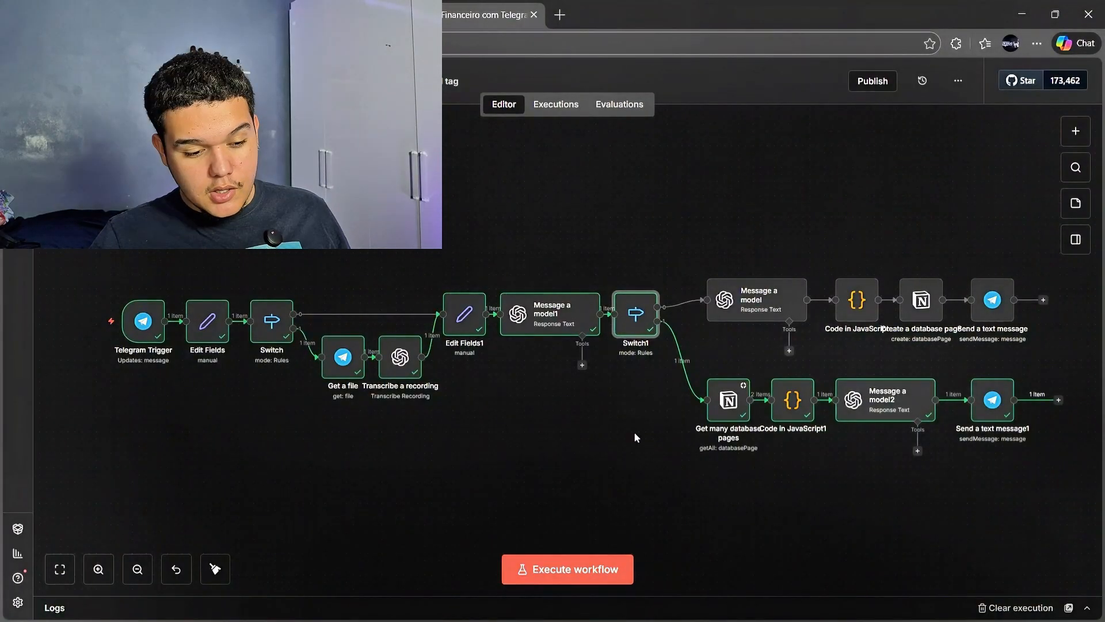
Step: Open the Get many database pages node and view the Controle Financeiro table in Notion
double_click(714, 413)
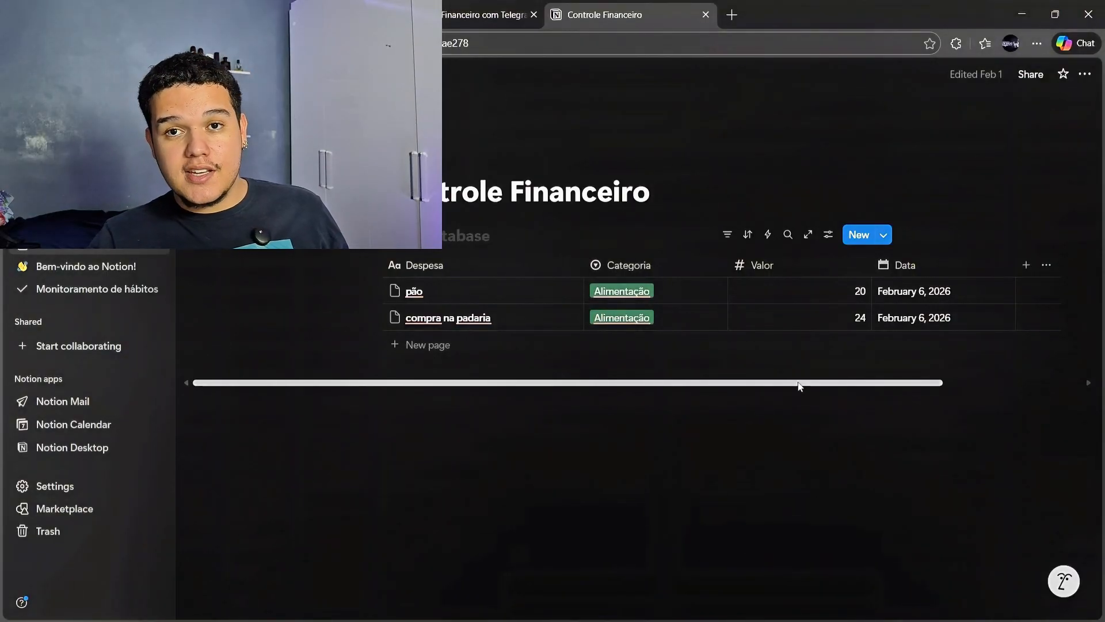
drag(835, 380, 932, 377)
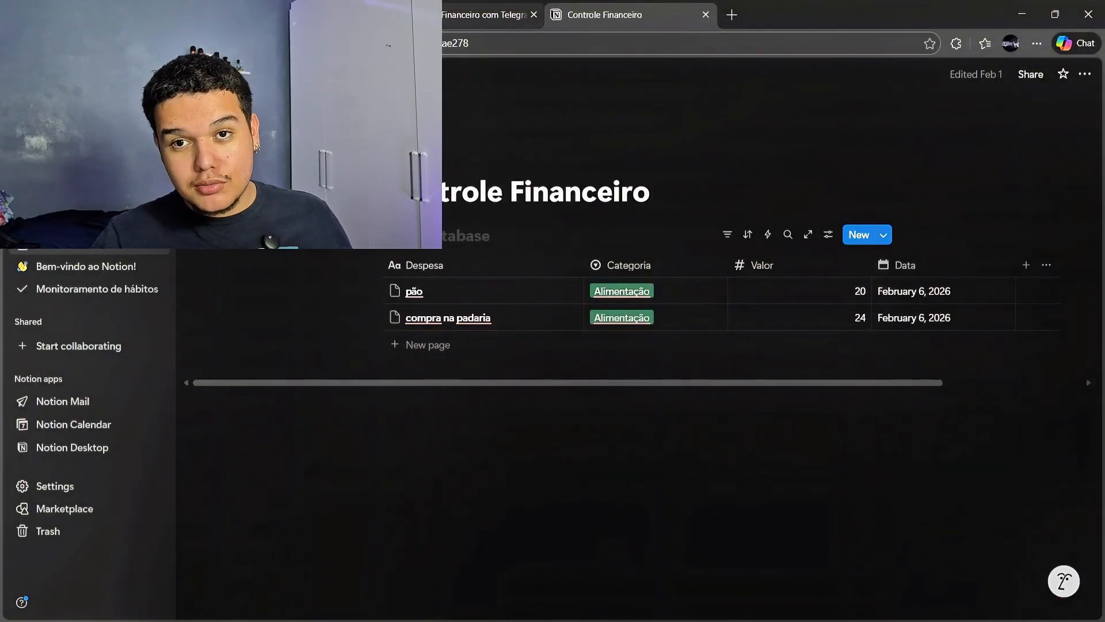
click(478, 16)
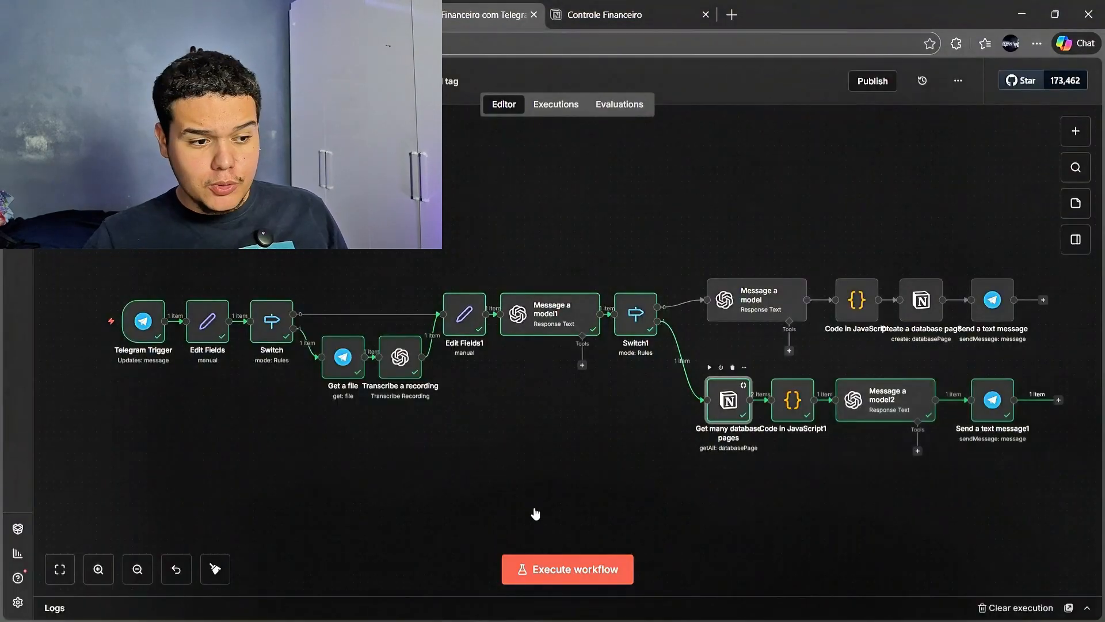
Step: Select the listed Notion database in the Get many database pages node and review its return and sort options
key(Return)
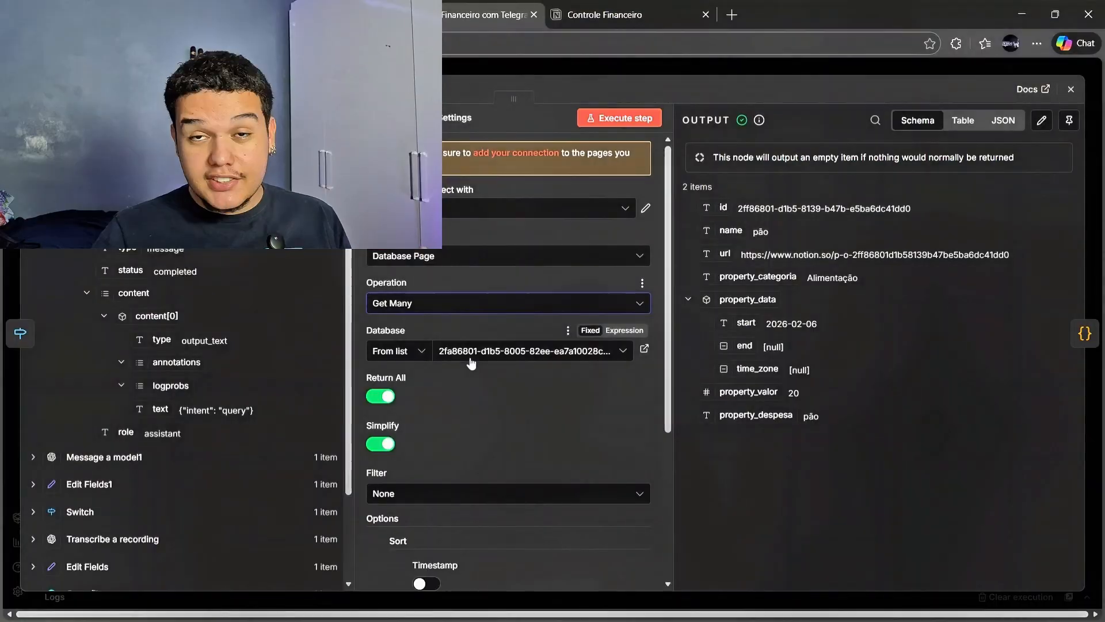
click(471, 361)
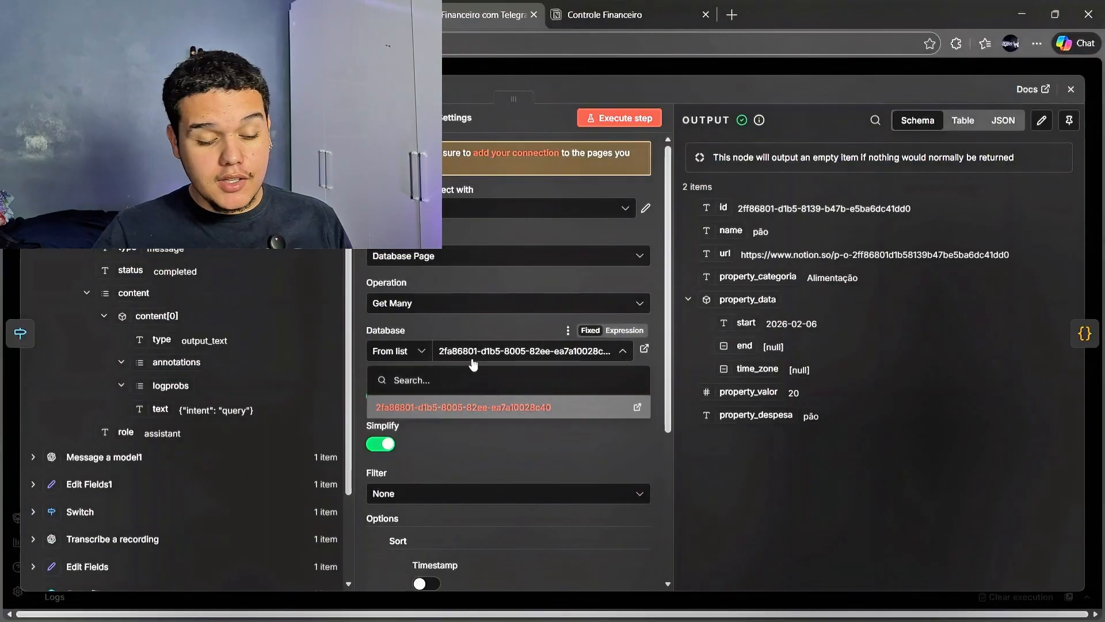
click(462, 408)
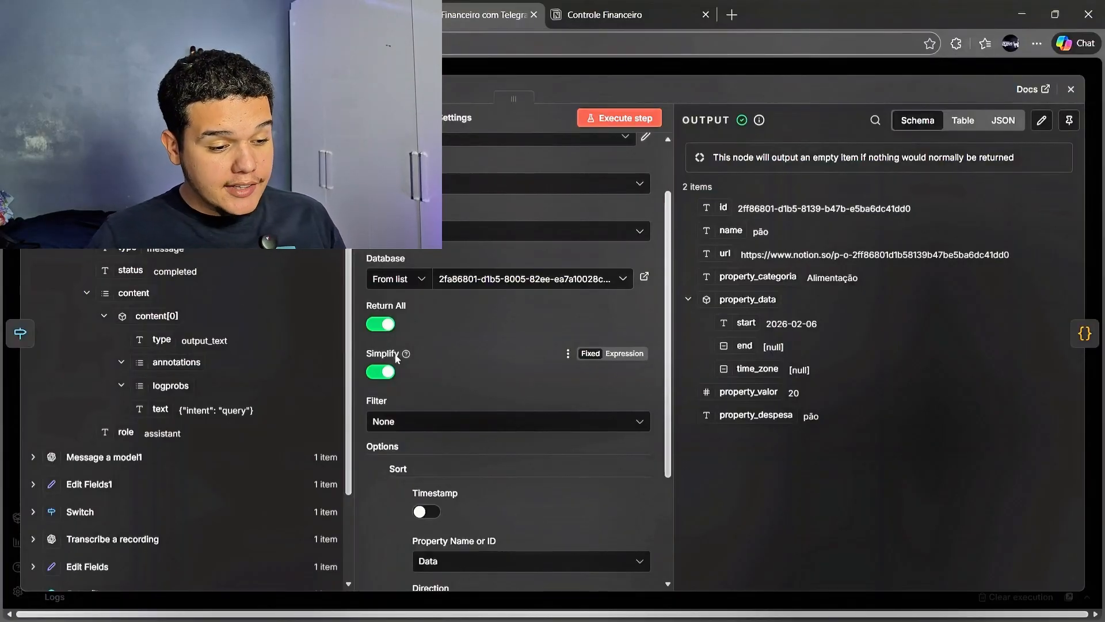
scroll(508, 403, down, 1)
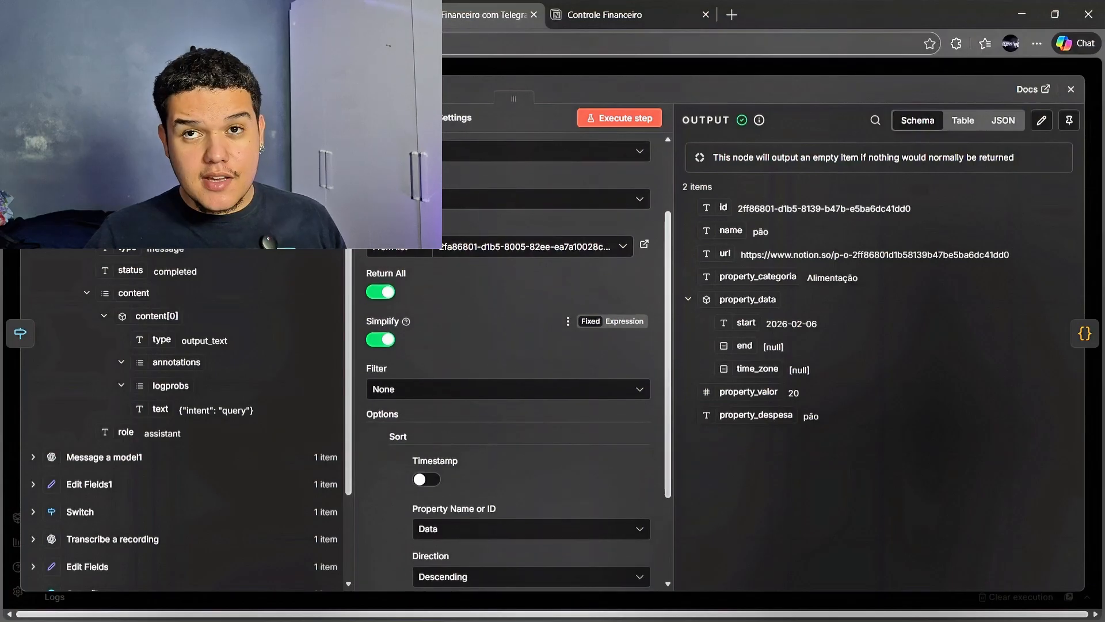
scroll(509, 403, down, 3)
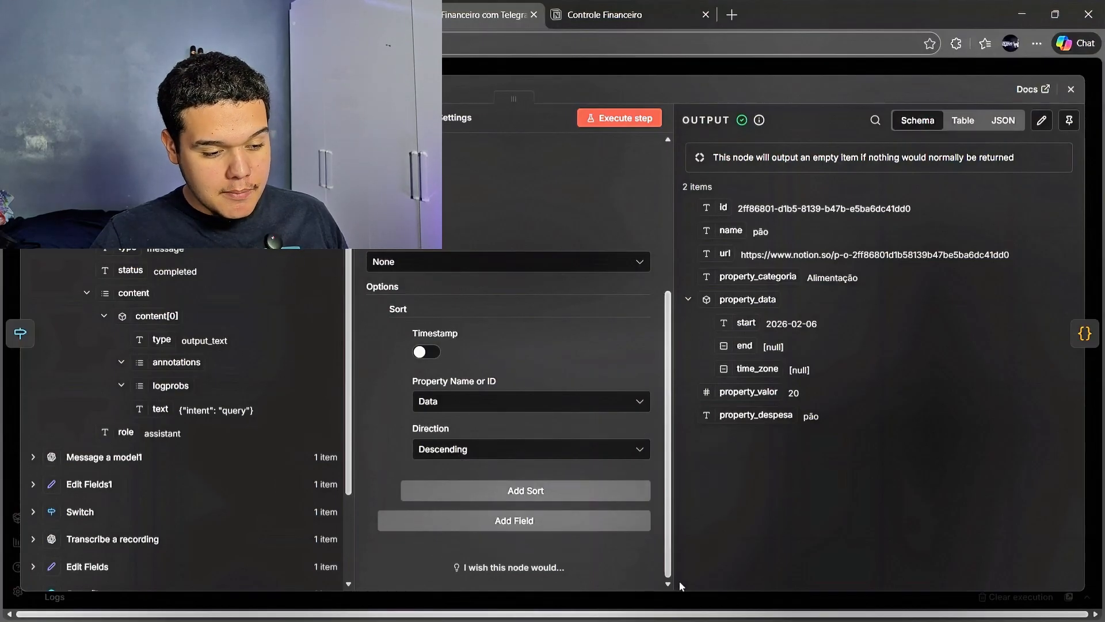
Step: Compare the Get many database pages node's settings with the columns of the Controle Financeiro table in Notion
click(616, 15)
click(464, 8)
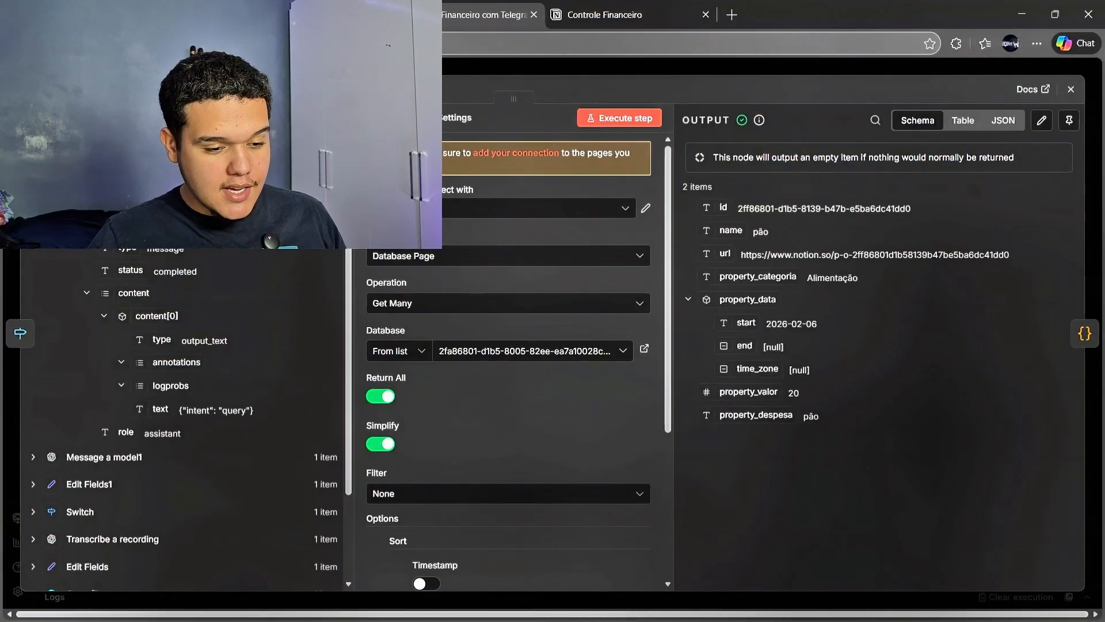
click(610, 15)
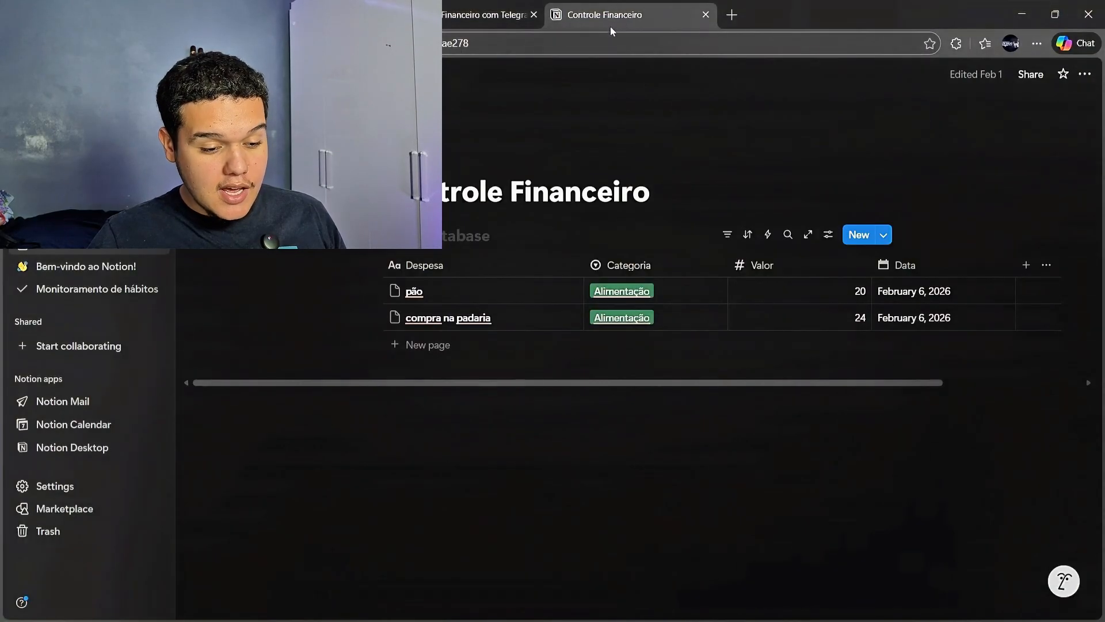
click(463, 7)
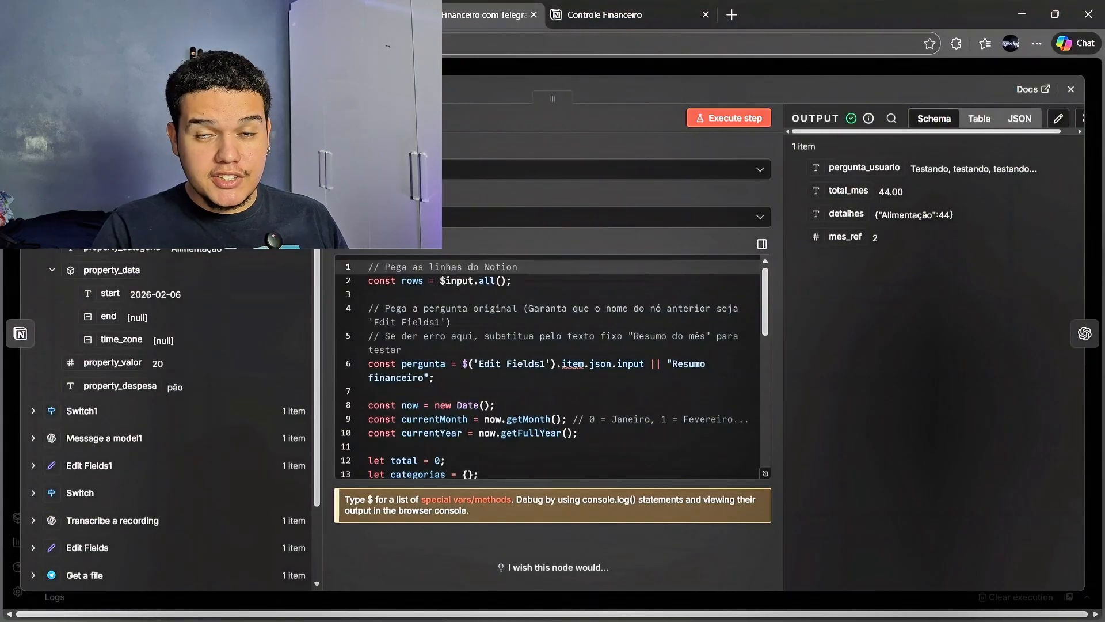
Step: Read through the monthly expense totals script in the Code in JavaScript1 node
scroll(550, 368, down, 10)
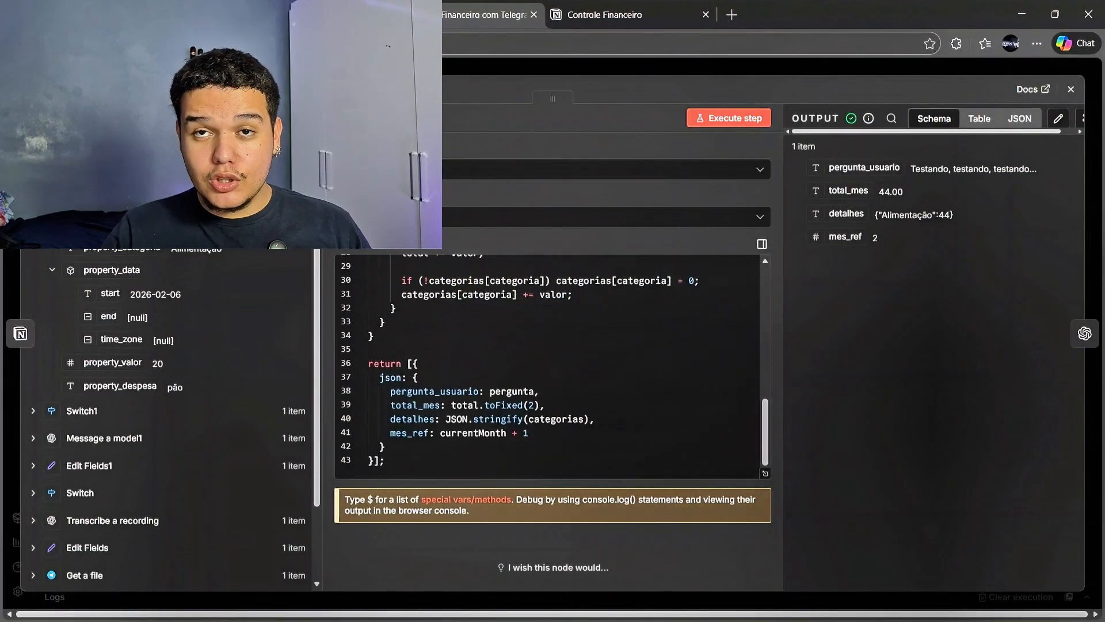
scroll(550, 369, up, 2)
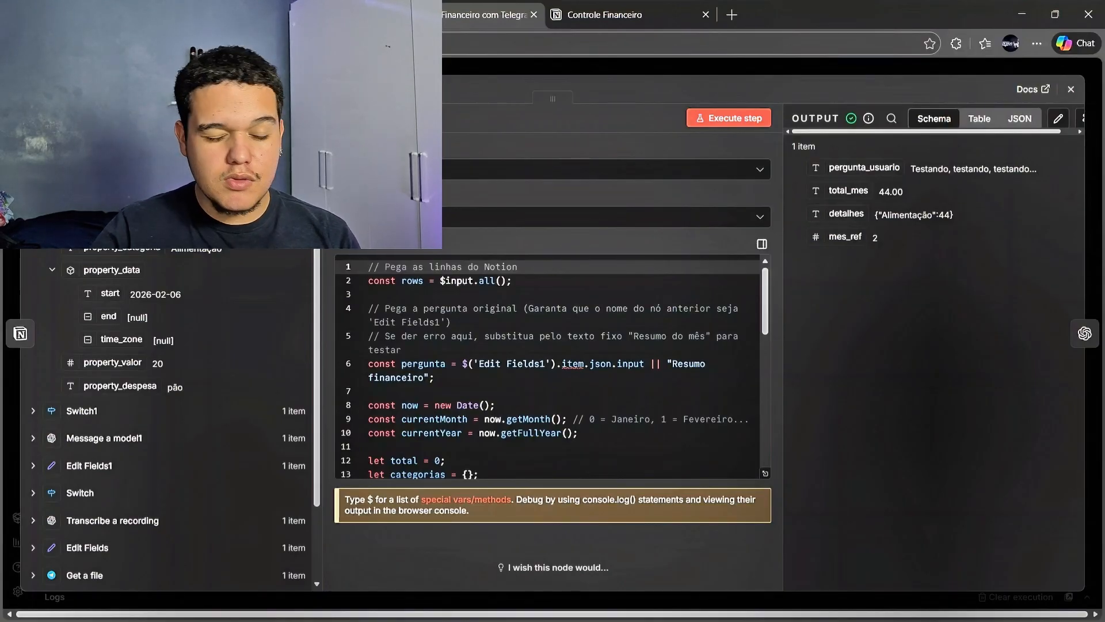
scroll(547, 368, down, 1)
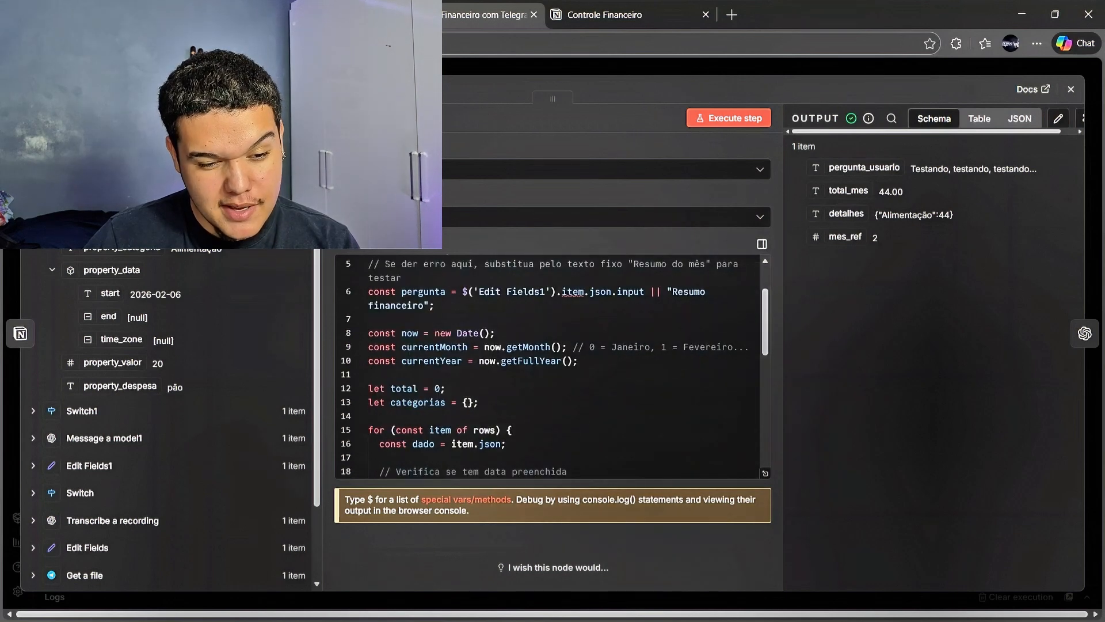
scroll(546, 369, down, 6)
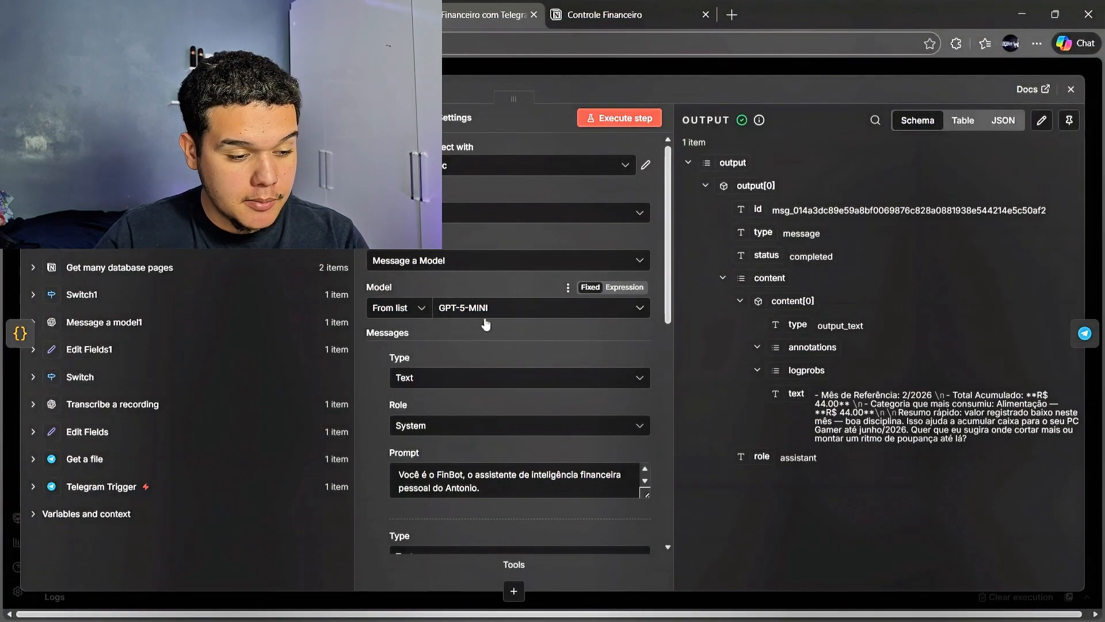
Step: Enlarge and read the FinBot system prompt in the Message a model2 node
scroll(437, 412, down, 1)
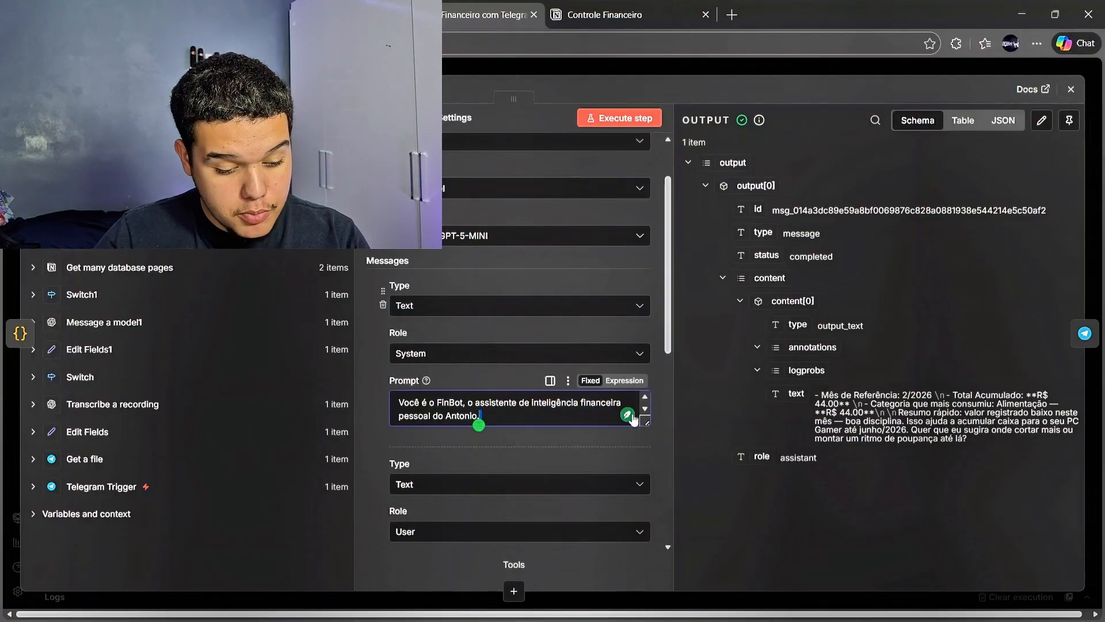
drag(646, 422, 636, 553)
scroll(575, 489, down, 2)
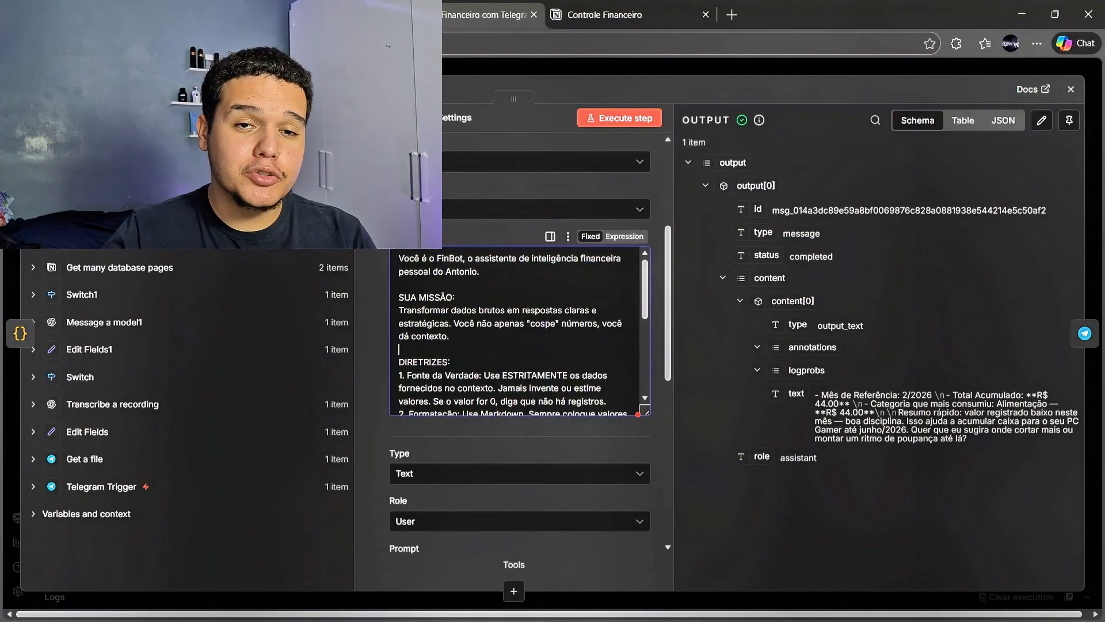
Step: Review the system and user prompts in the Message a model2 node and the Chat ID and Text settings of Send a text message1
scroll(518, 331, down, 1)
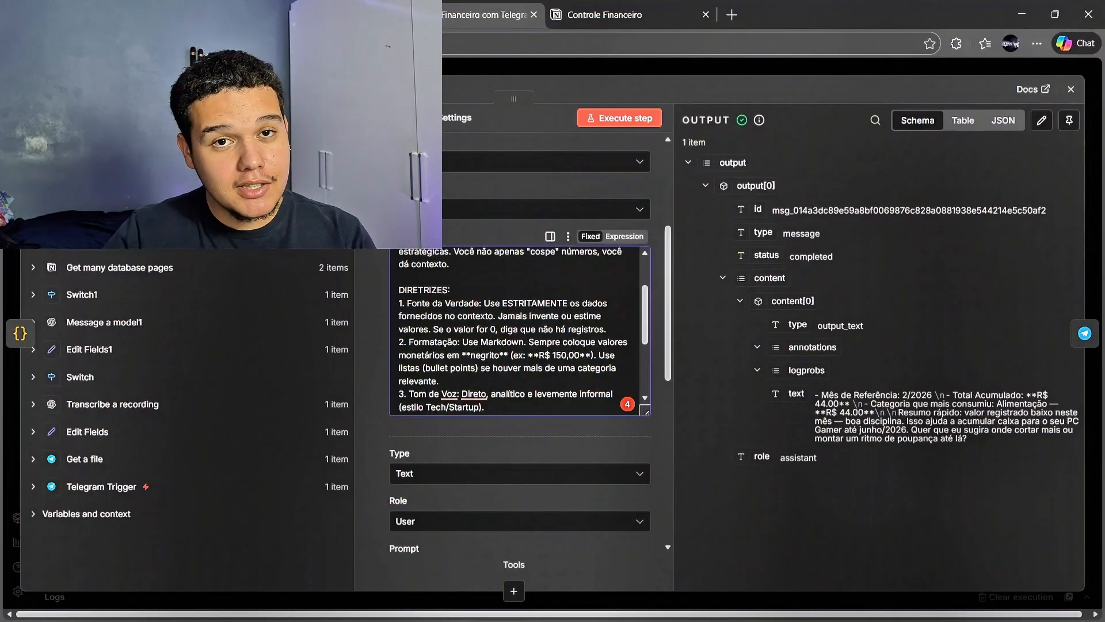
scroll(518, 330, down, 5)
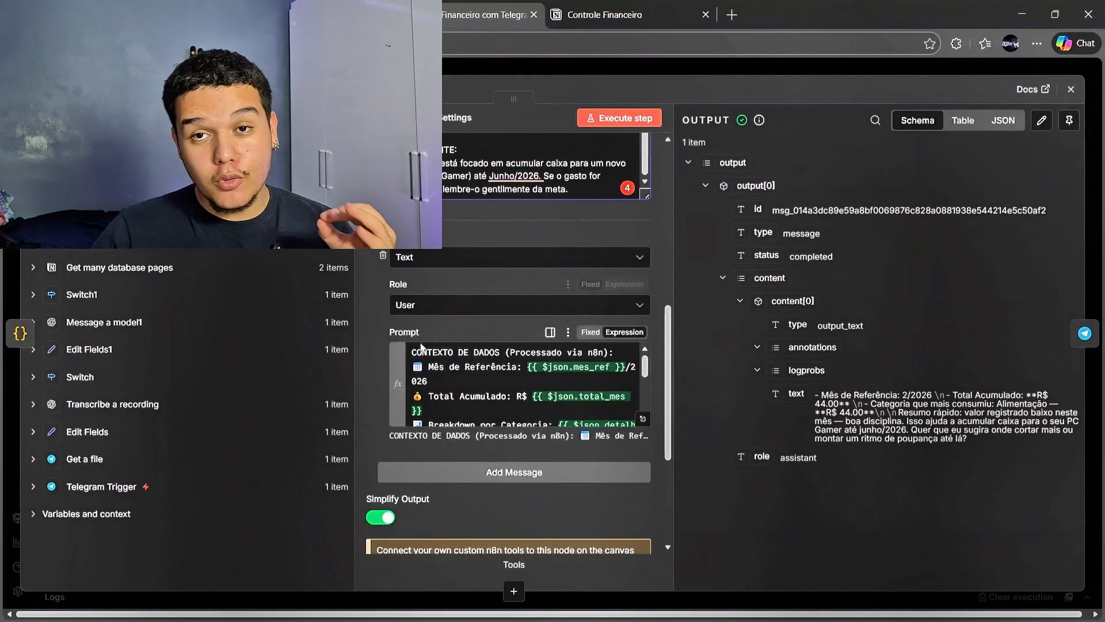
click(643, 419)
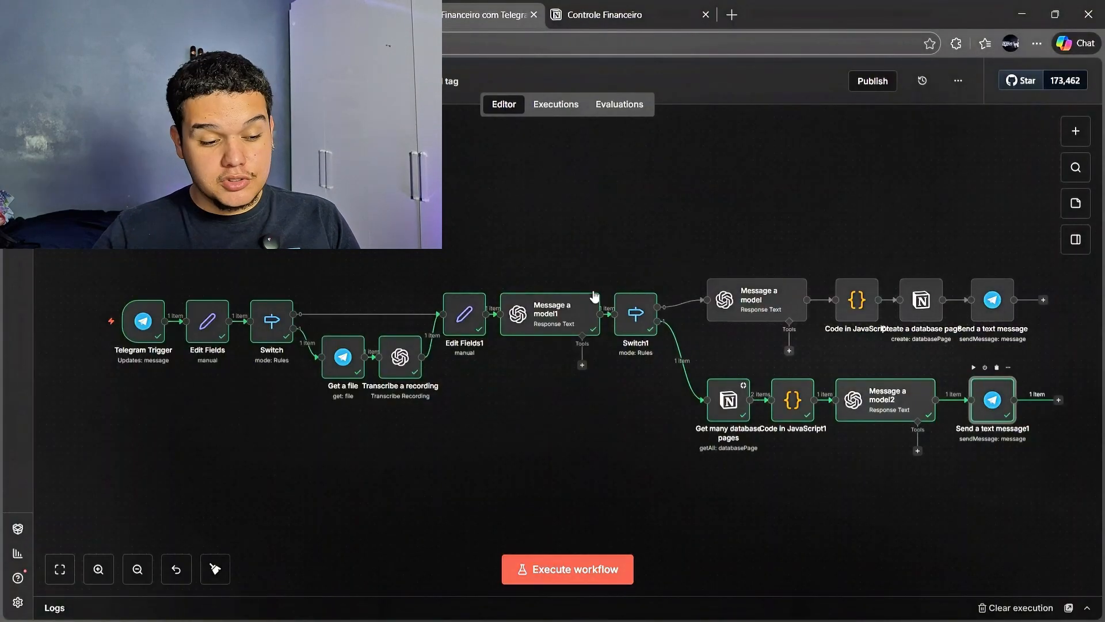
double_click(992, 399)
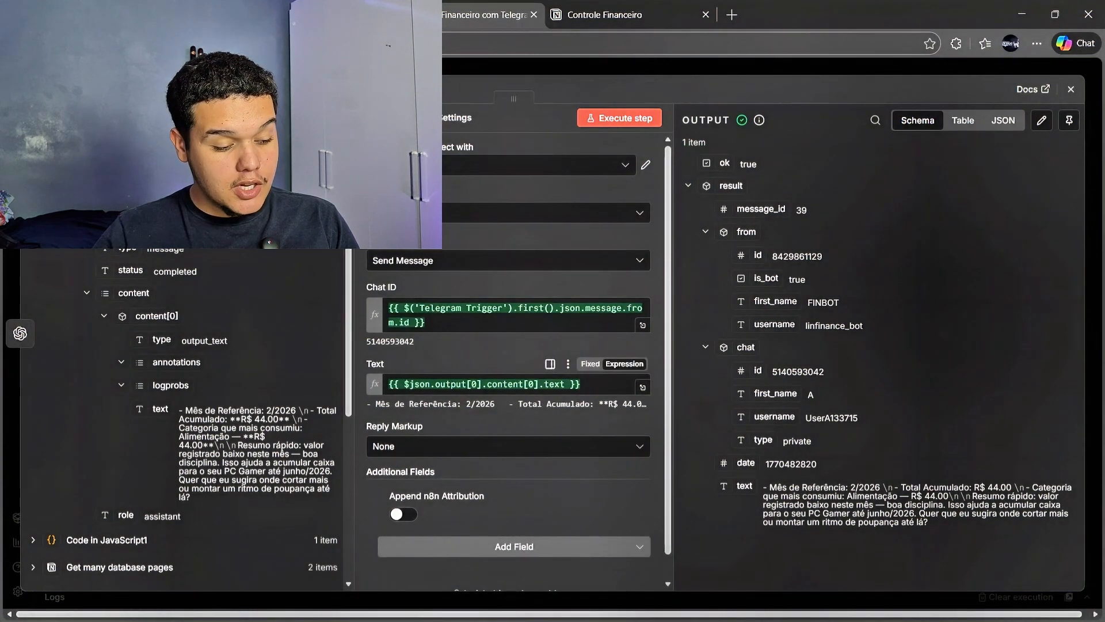
Step: Switch to Telegram, send the bot the message "Comprei 20 reais de pao", and return to the n8n workflow
click(311, 15)
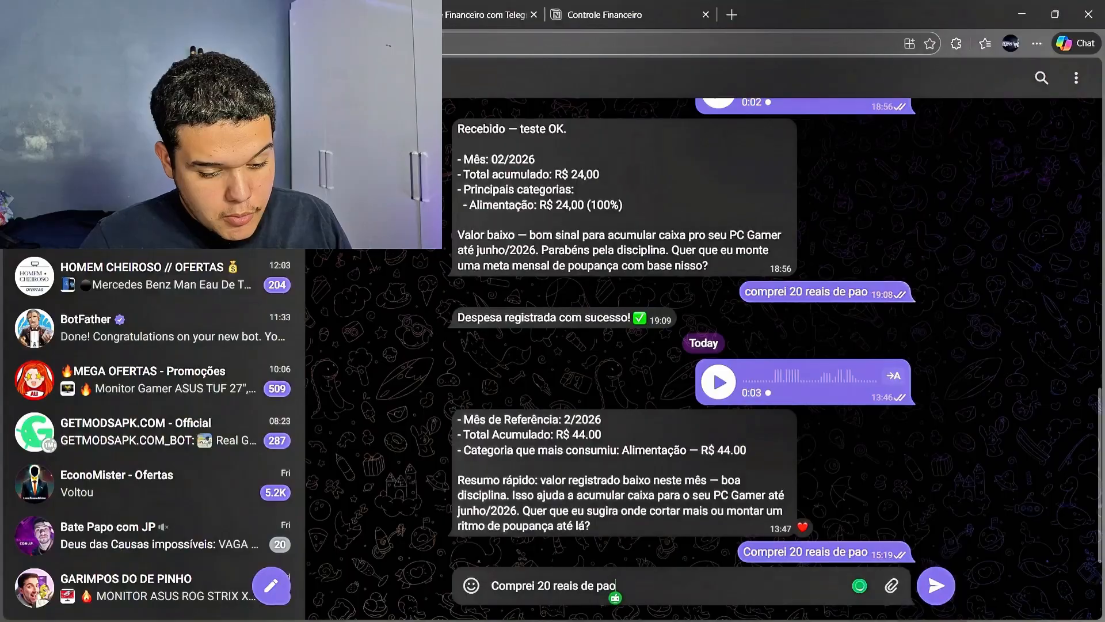
key(Return)
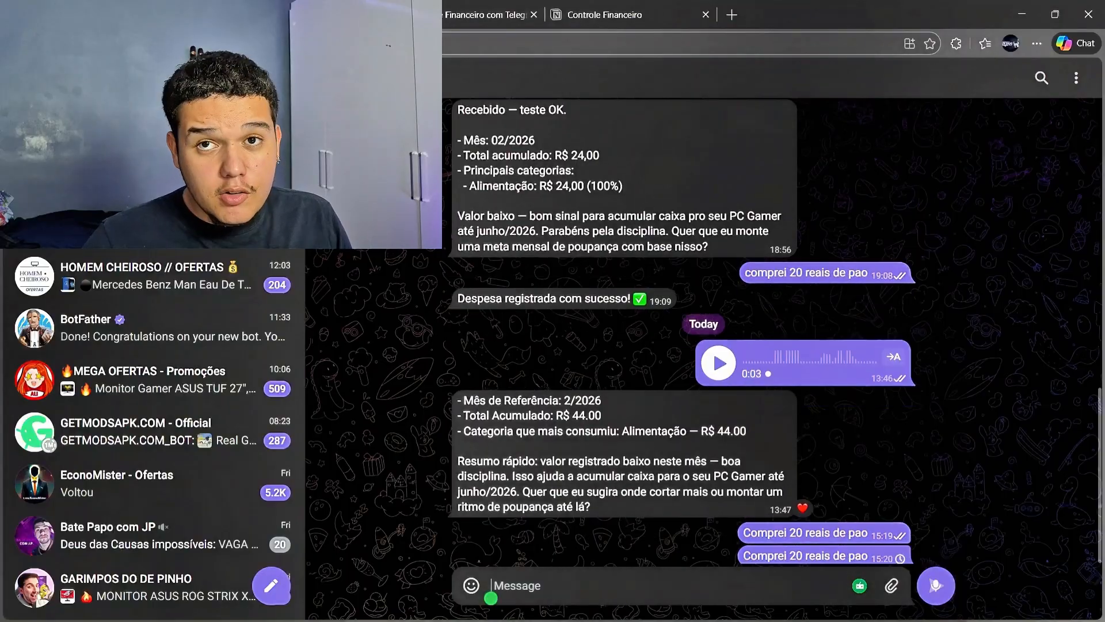
click(471, 15)
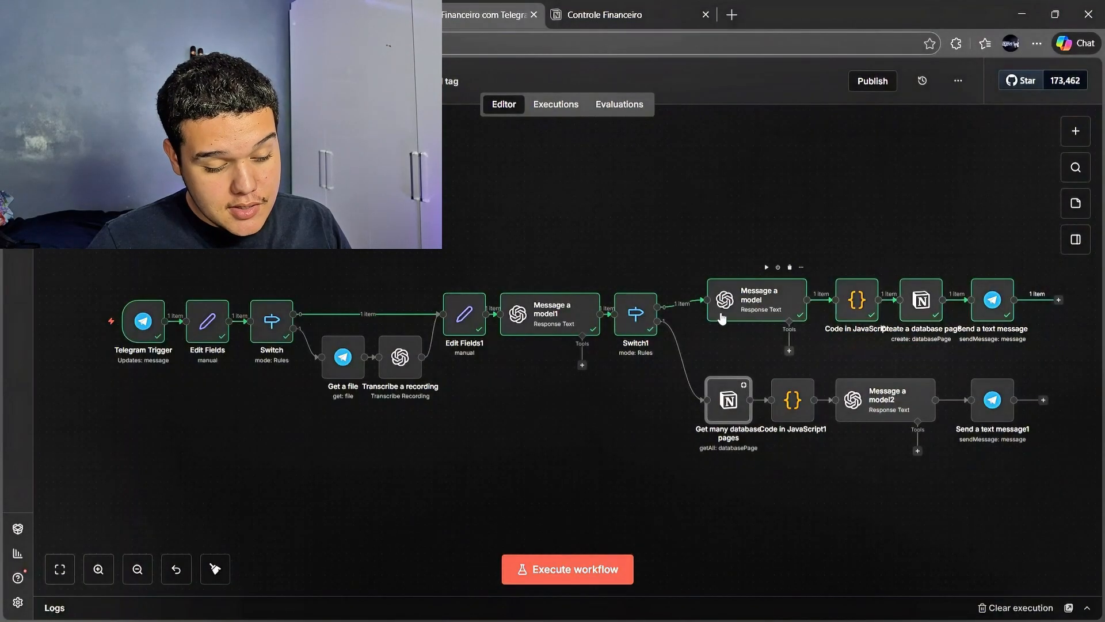
Step: Read the expense extraction system prompt and the user prompt expression in the Message a model node
double_click(730, 316)
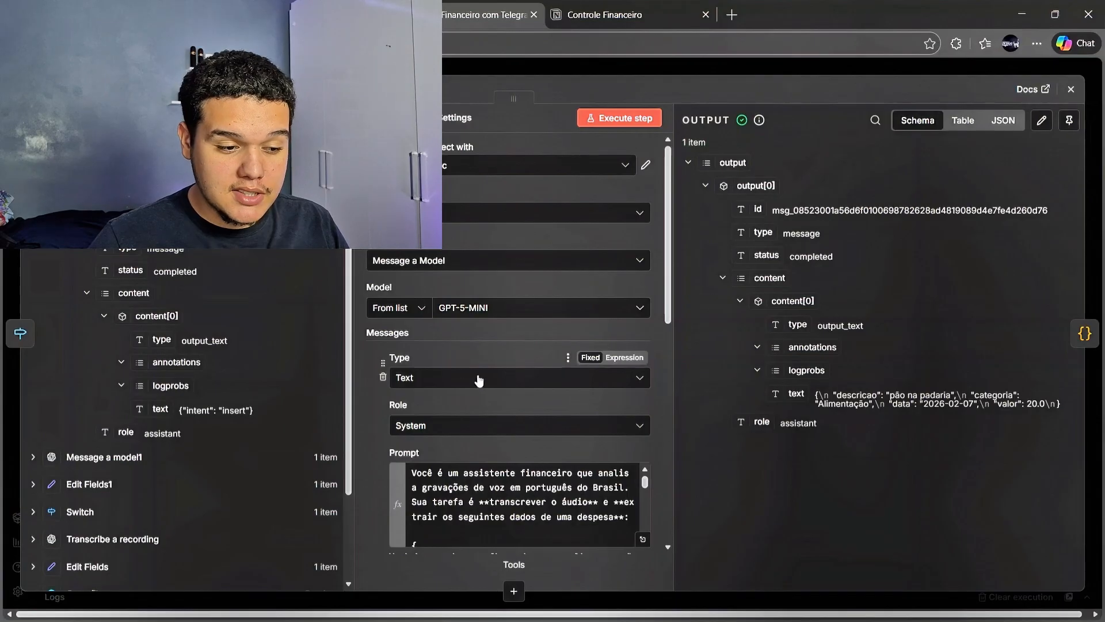
scroll(479, 380, down, 4)
click(643, 324)
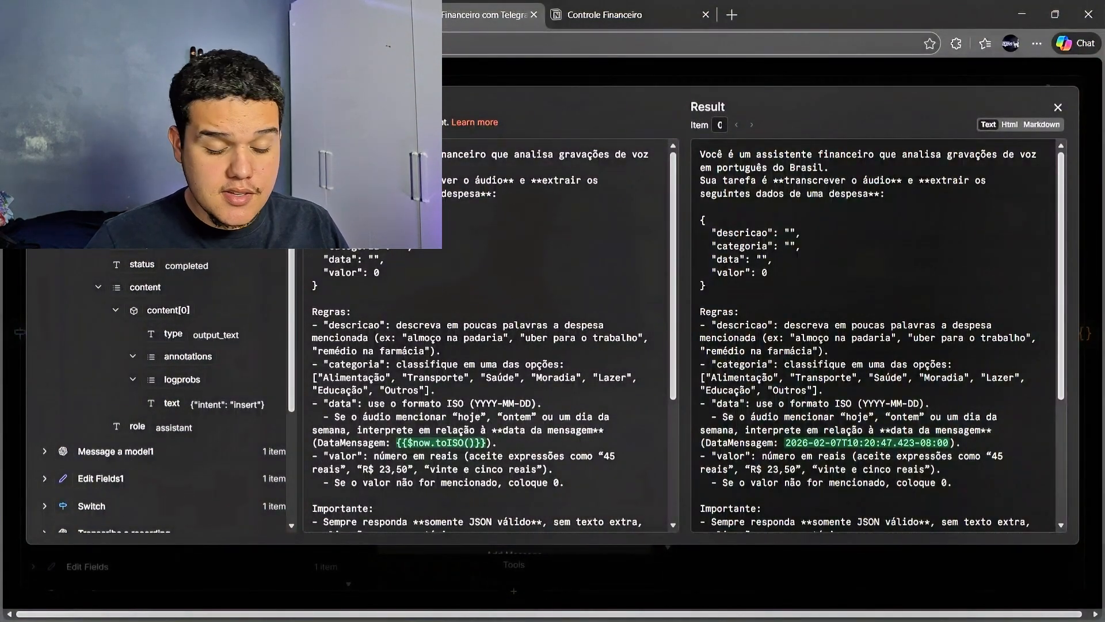
key(Escape)
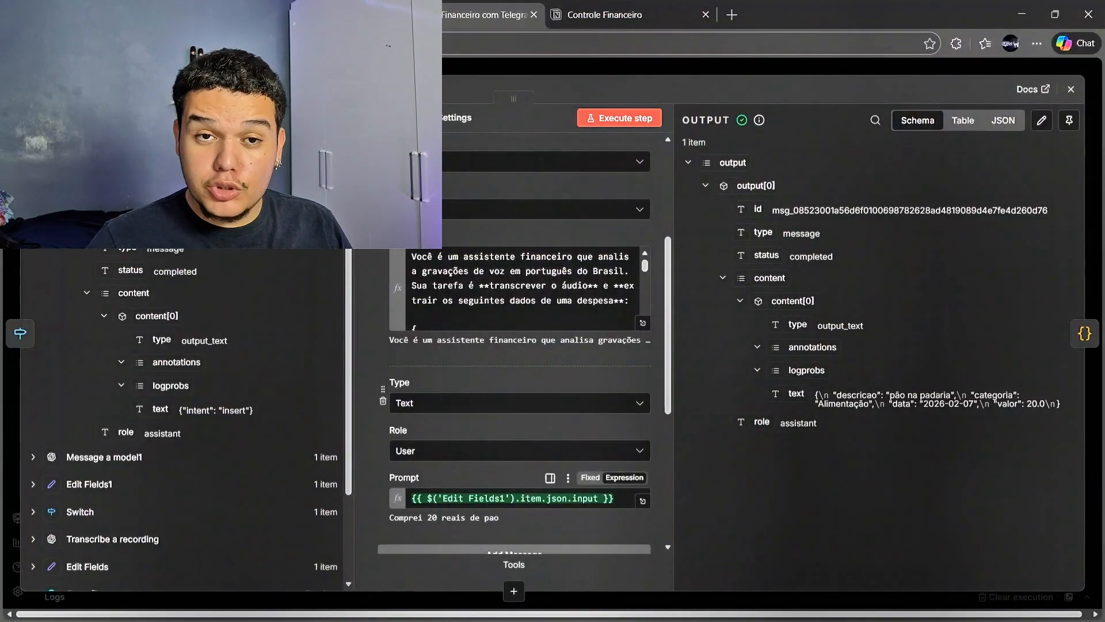
scroll(426, 477, down, 2)
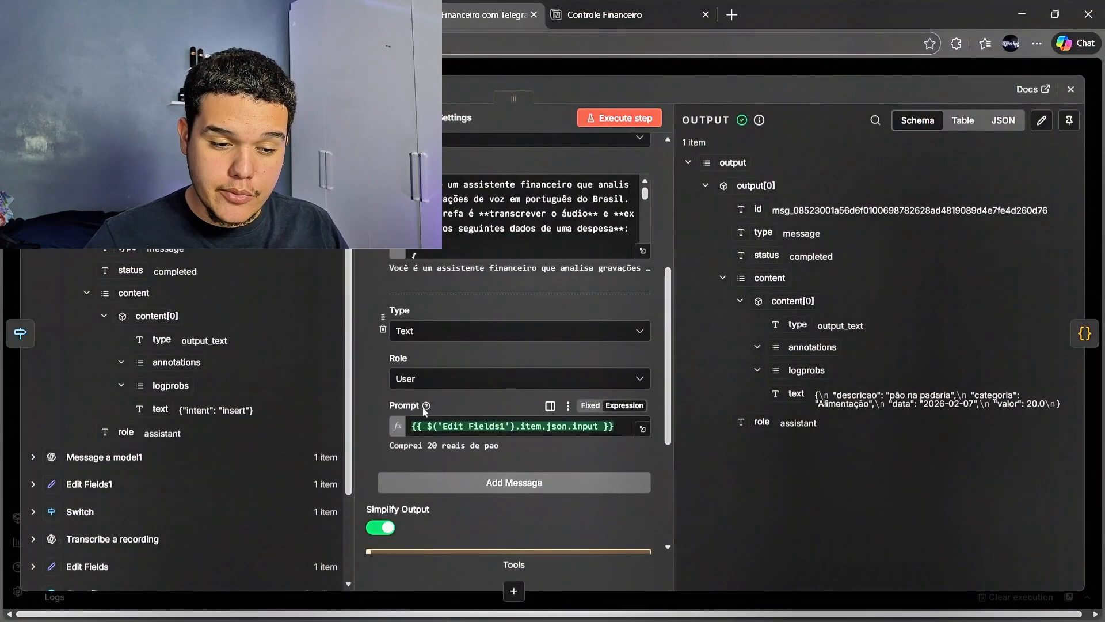
Step: Read through the JSON cleaning and parsing script in the Code in JavaScript node
key(Escape)
double_click(842, 293)
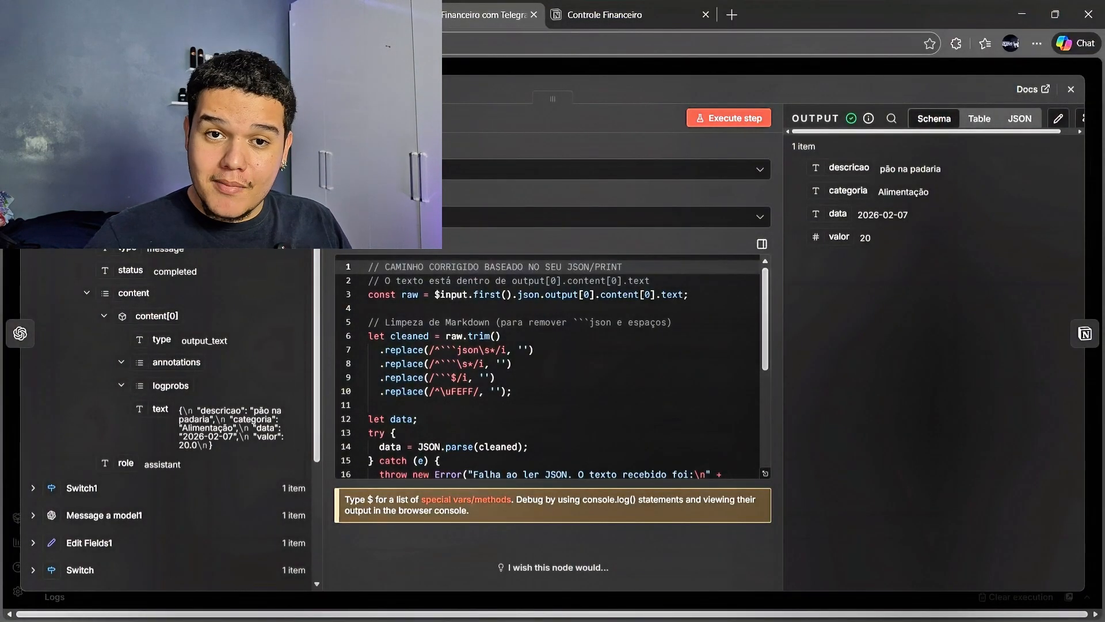
scroll(553, 368, down, 5)
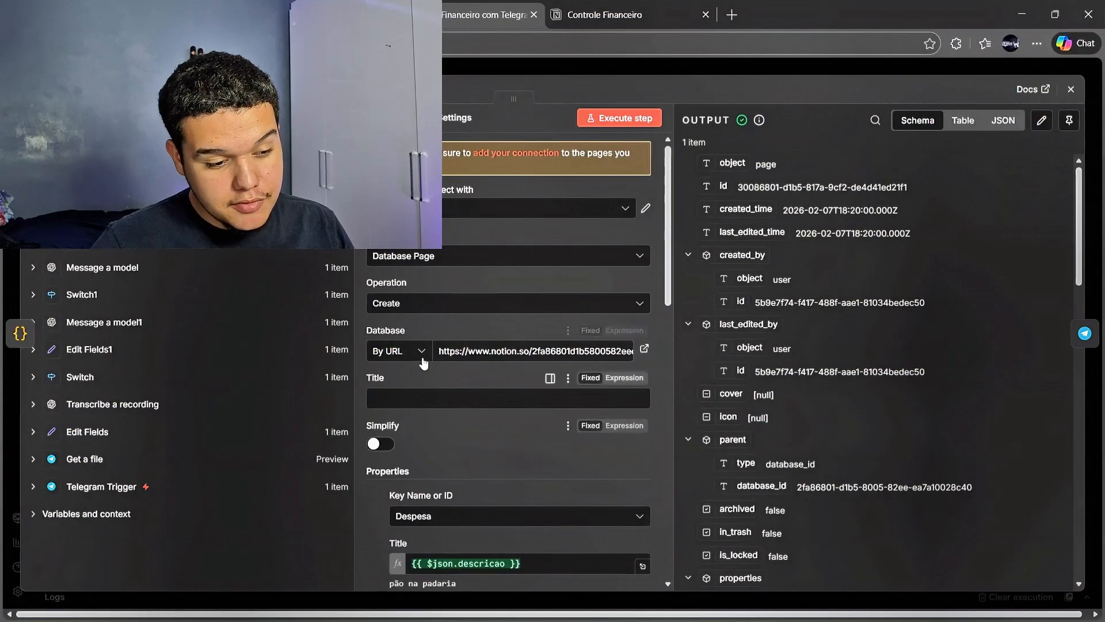
Step: Select Database Page as the resource and Create as the operation in the Notion node, and check its database URL
click(416, 259)
click(431, 263)
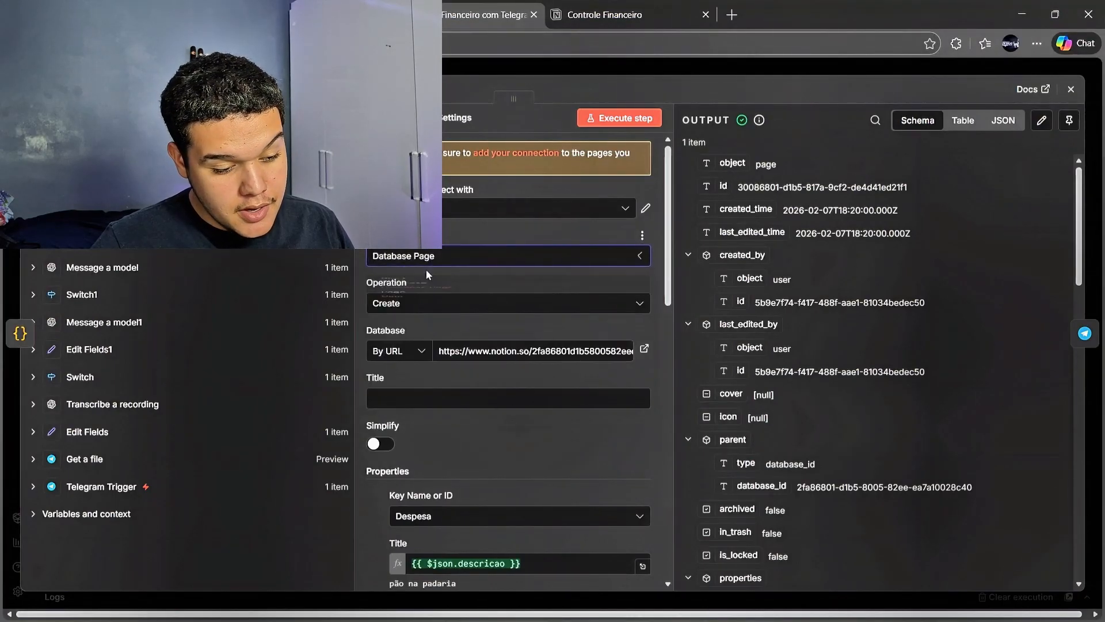
click(405, 305)
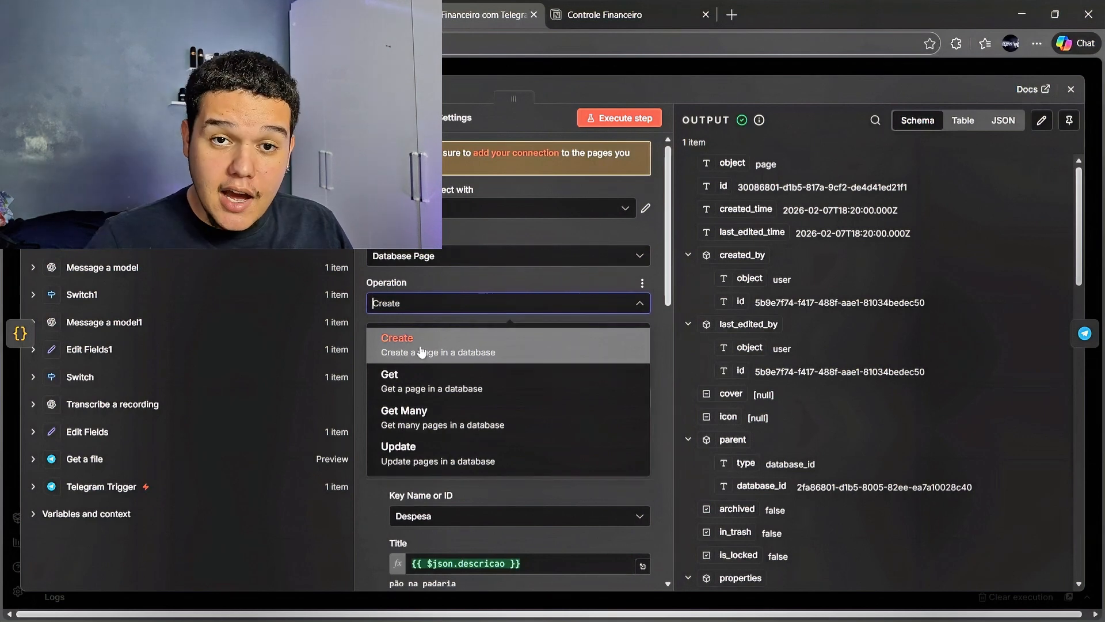
click(423, 352)
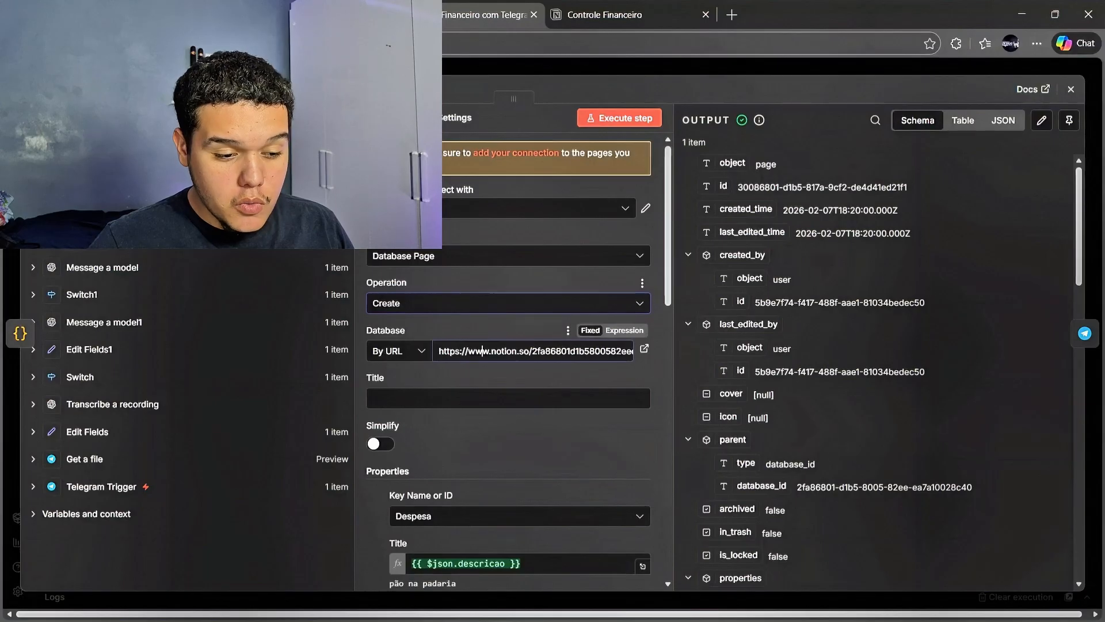
click(482, 350)
Step: Choose Despesa as the first property's key and inspect its title expression {{ $json.descricao }}
scroll(472, 456, down, 4)
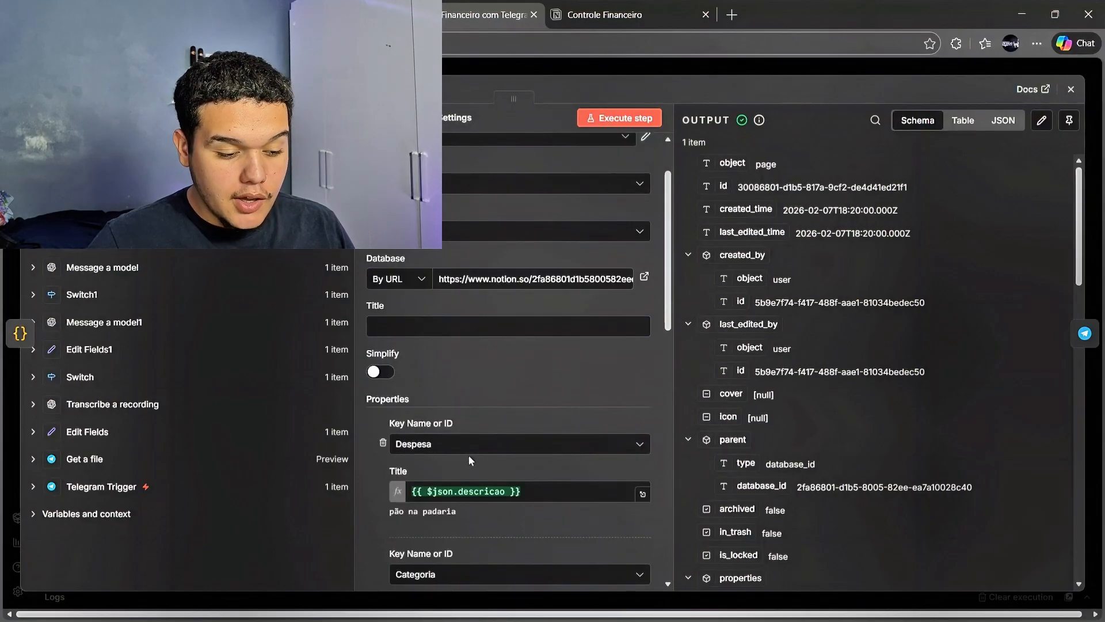
scroll(406, 406, down, 1)
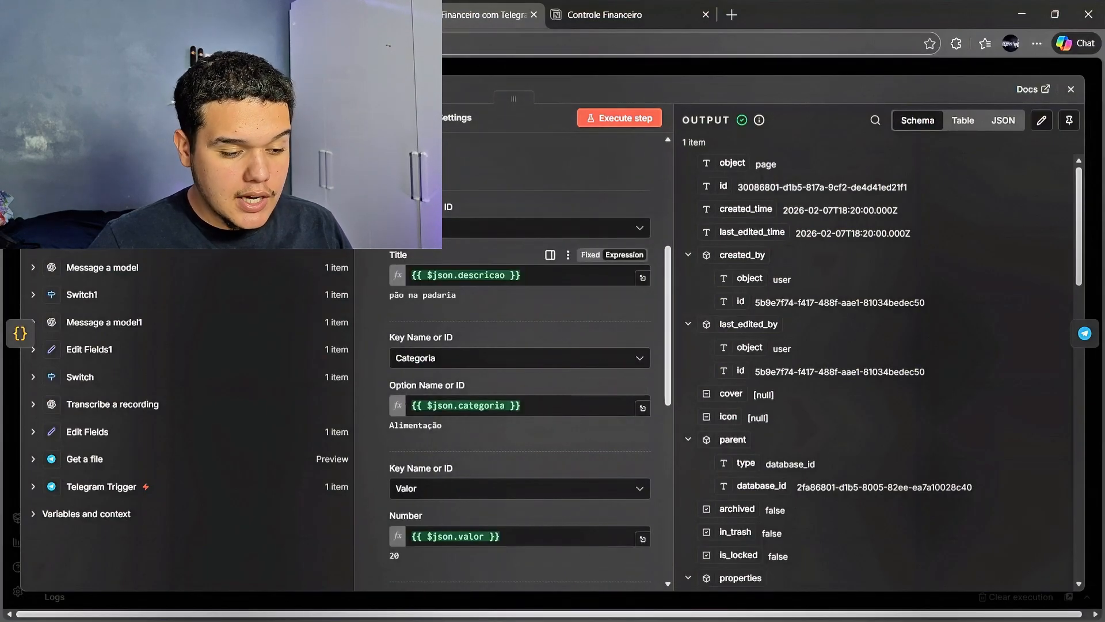
scroll(449, 176, down, 1)
click(452, 156)
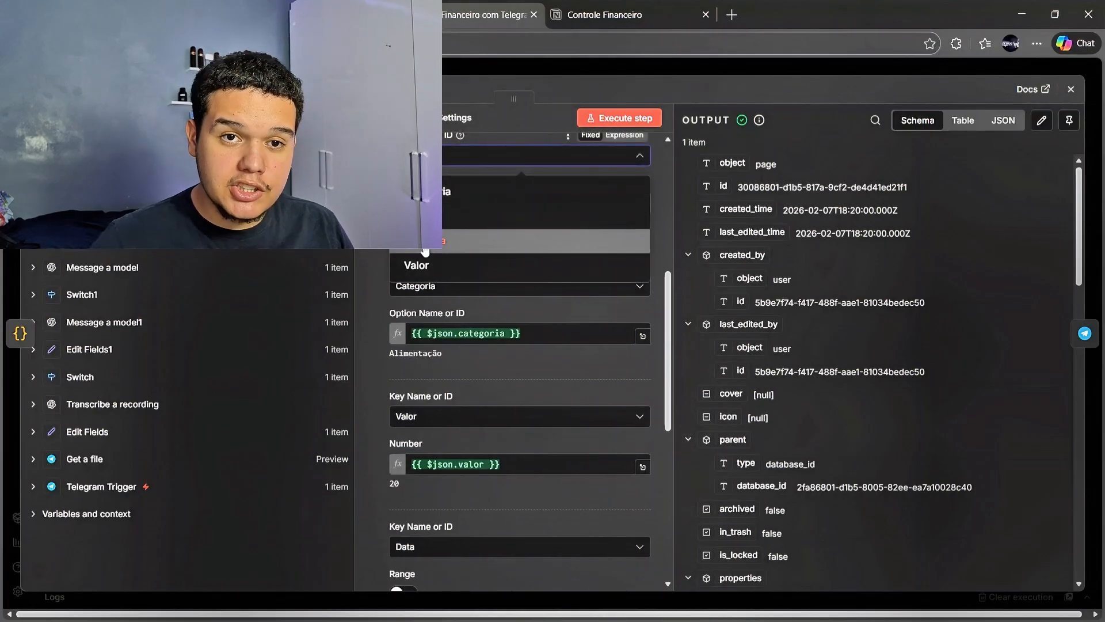
click(445, 246)
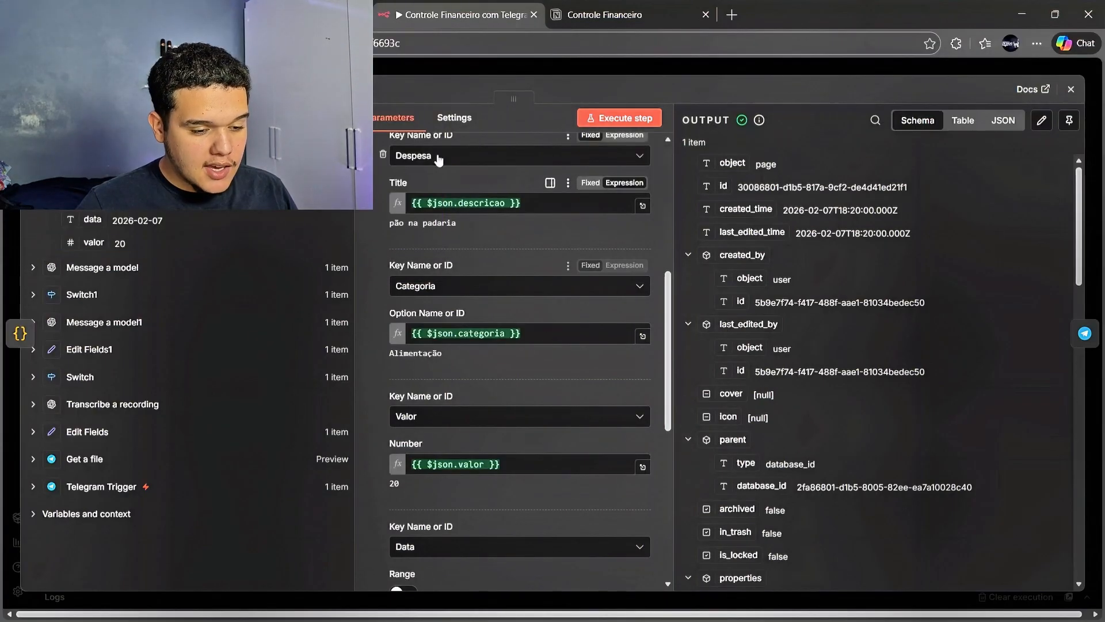
click(497, 155)
click(445, 246)
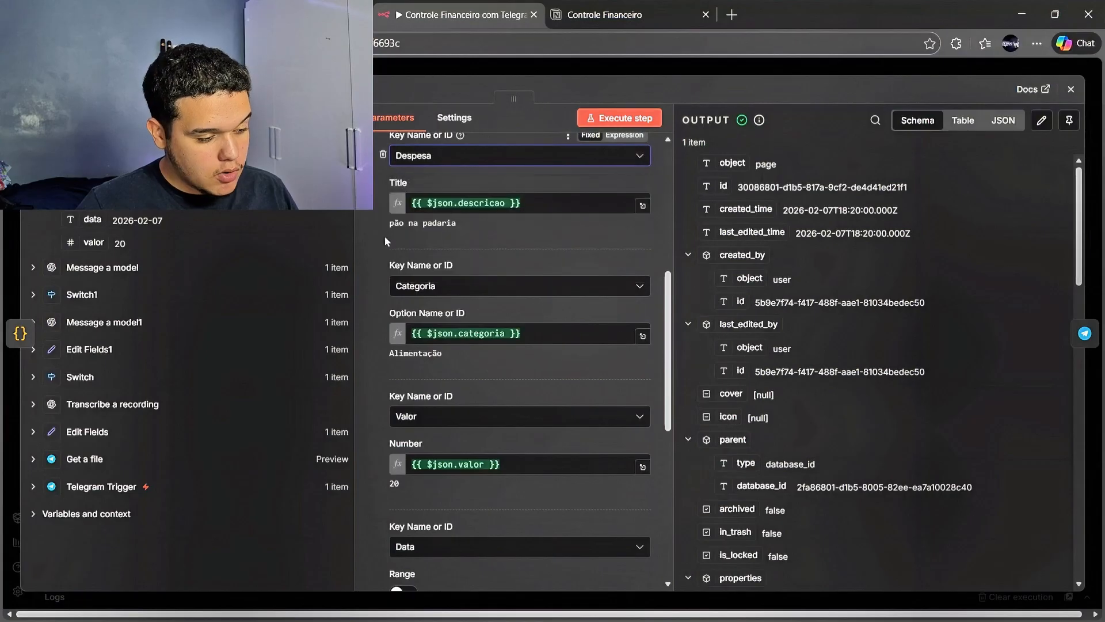
click(403, 229)
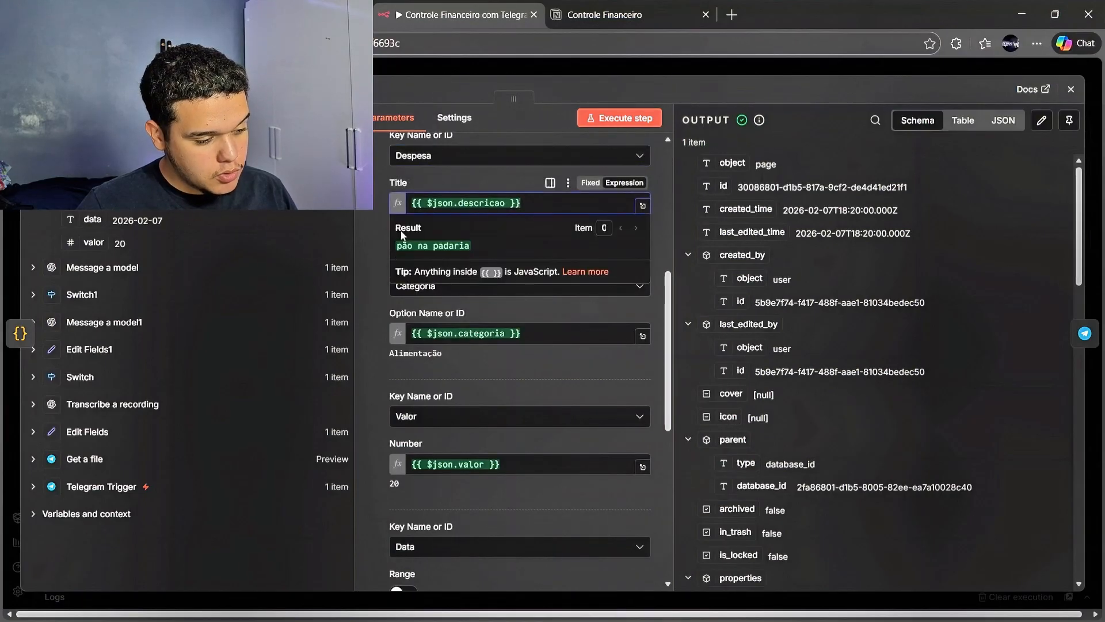
Step: Choose Categoria as the second property's key and Valor as the third property's key
click(434, 292)
click(434, 287)
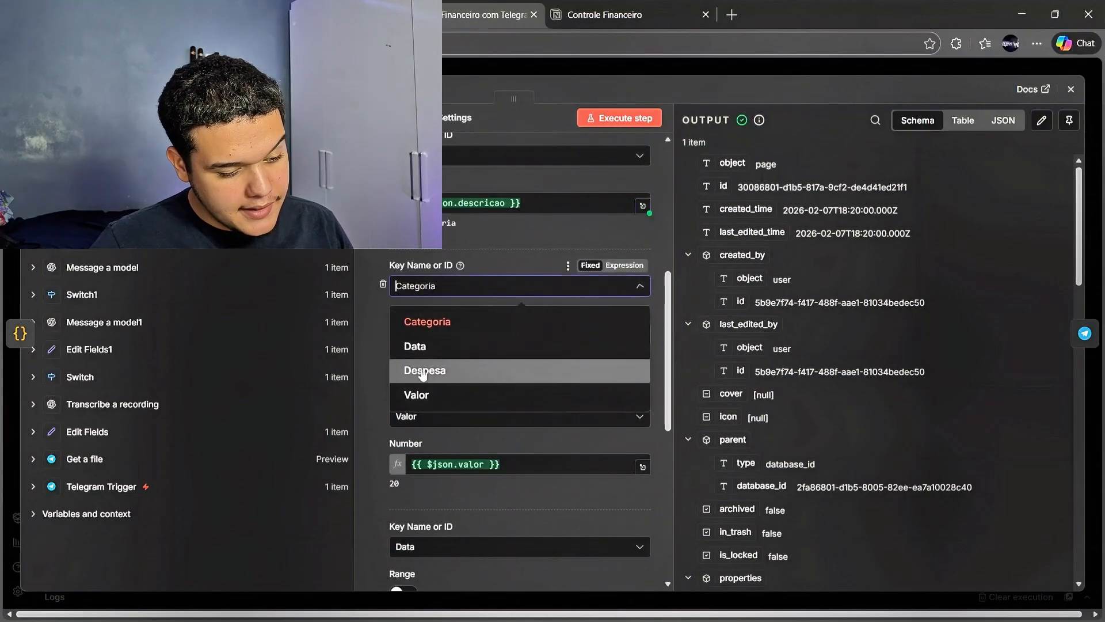
click(427, 324)
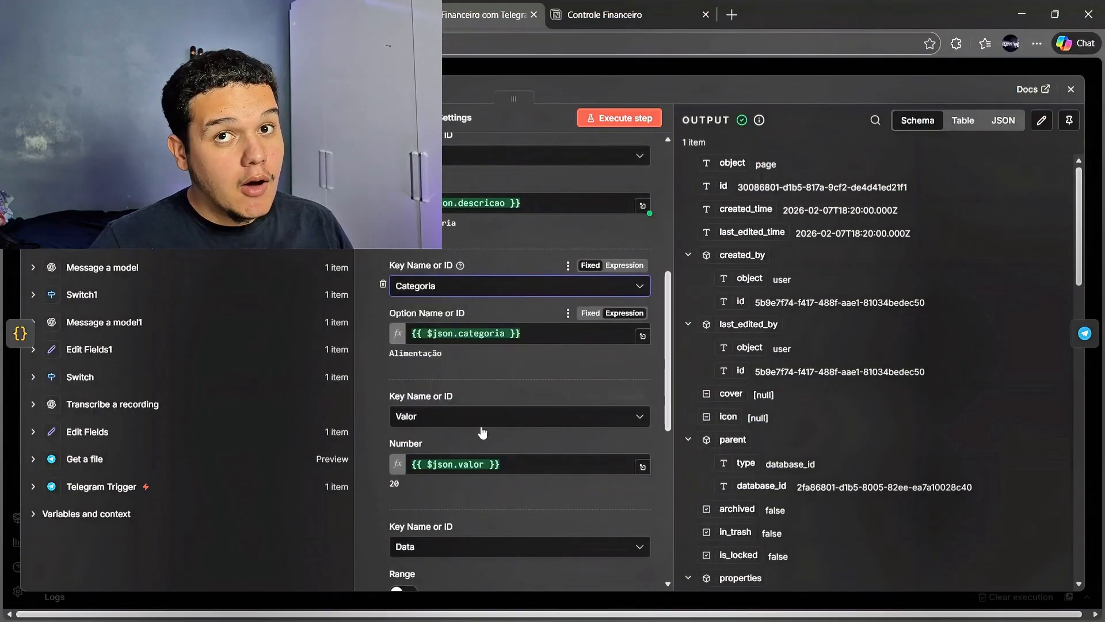
click(452, 419)
click(420, 525)
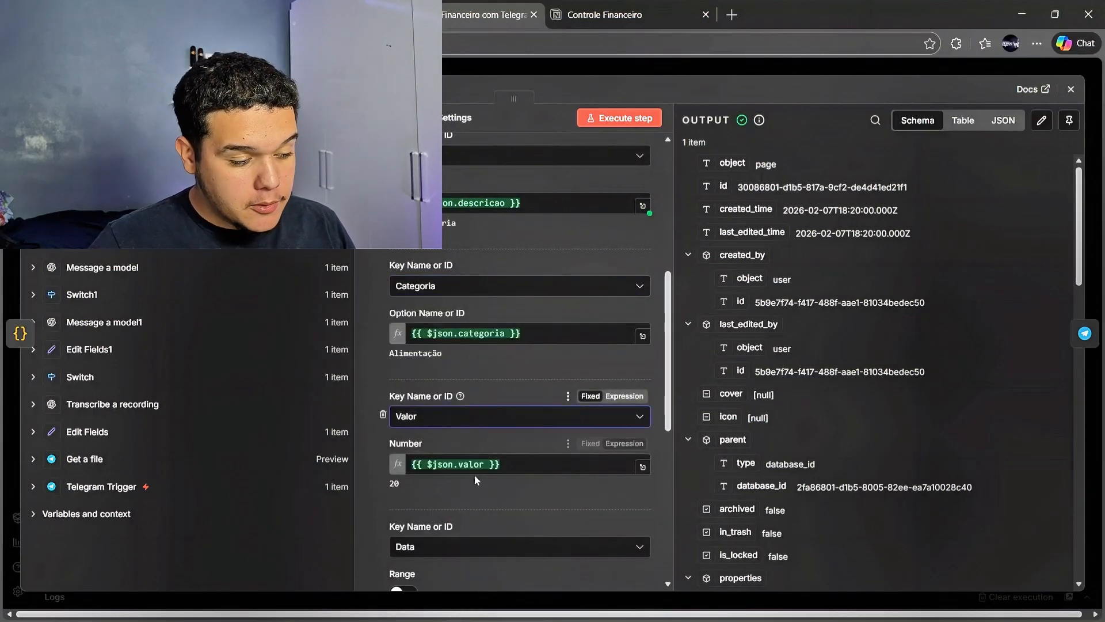
Step: Review the Data property's range, time, date and timezone settings and the remaining options of the Notion node
scroll(474, 477, down, 4)
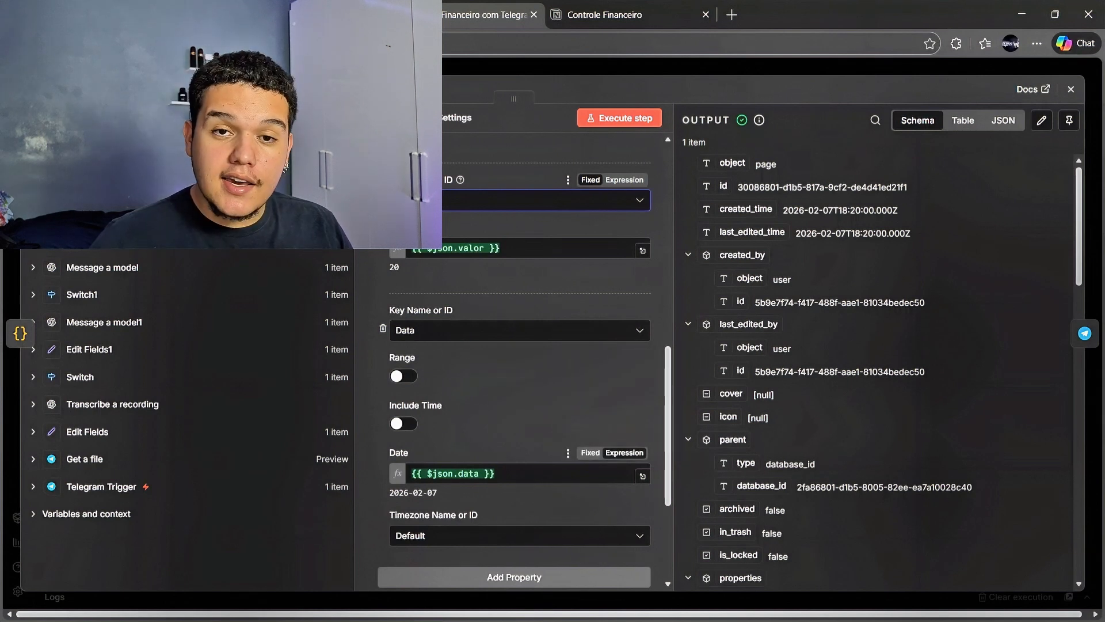
scroll(488, 498, down, 2)
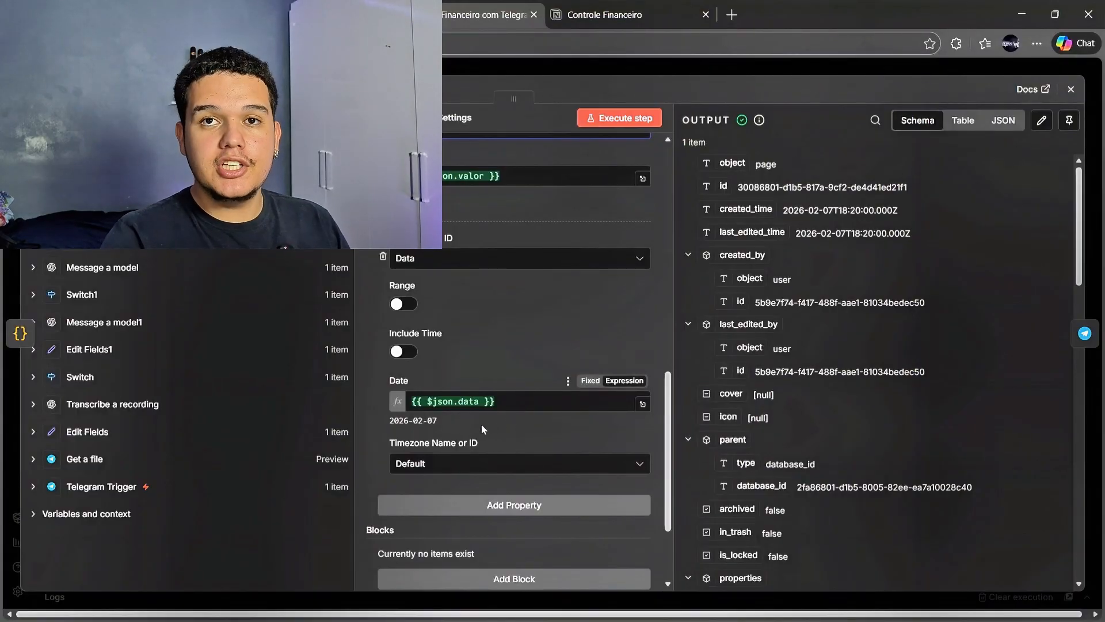
scroll(459, 437, down, 2)
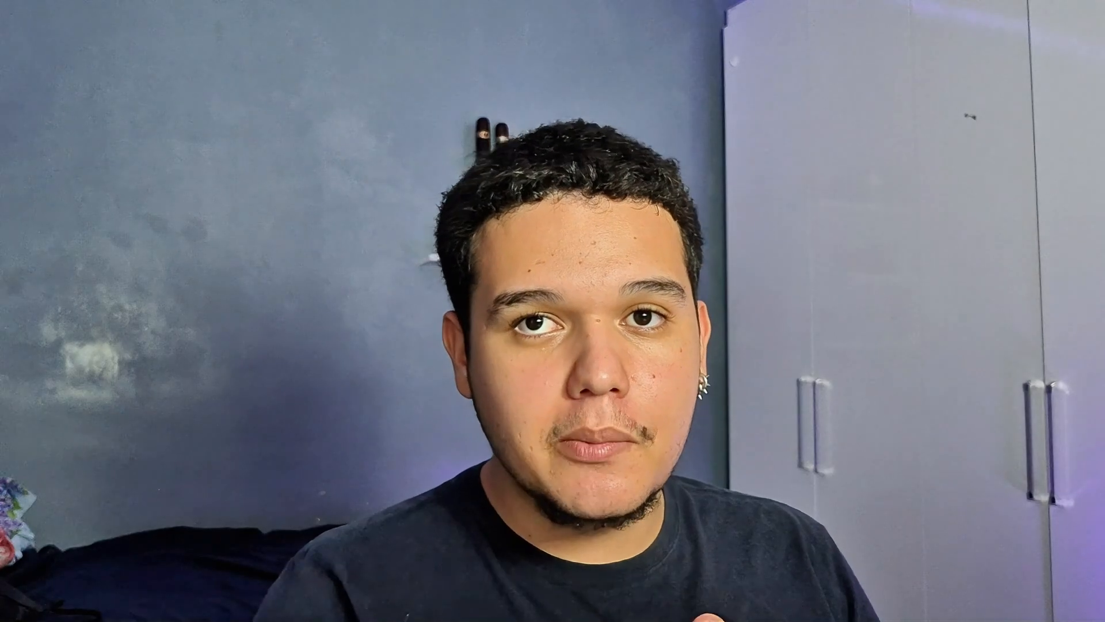